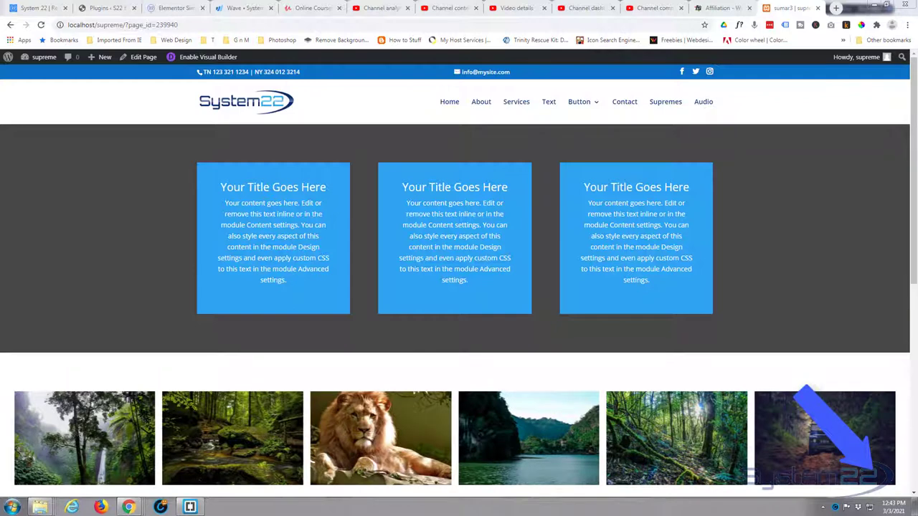
Preview the old carousel's temple ruins photo in the lightbox, then close it
{"action": "scroll", "coordinate": [795, 169], "scroll_direction": "down", "scroll_amount": 1}
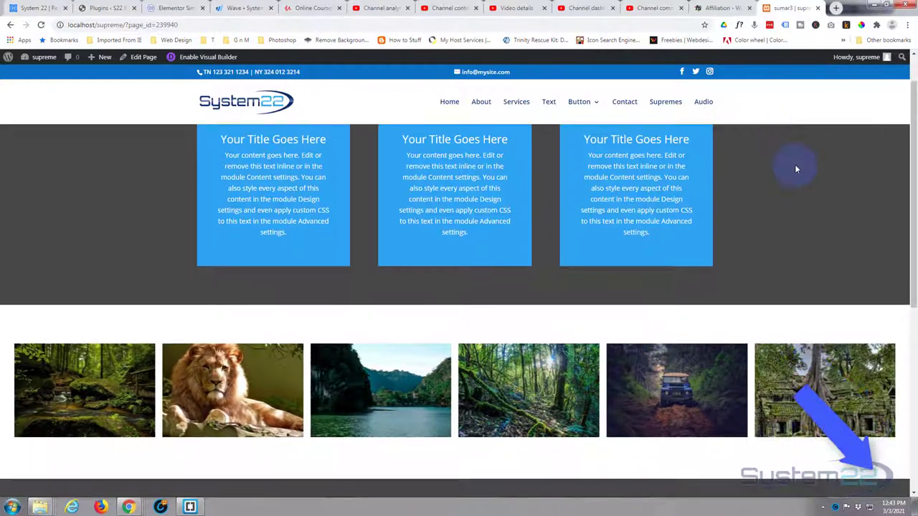
{"action": "scroll", "coordinate": [797, 170], "scroll_direction": "down", "scroll_amount": 1}
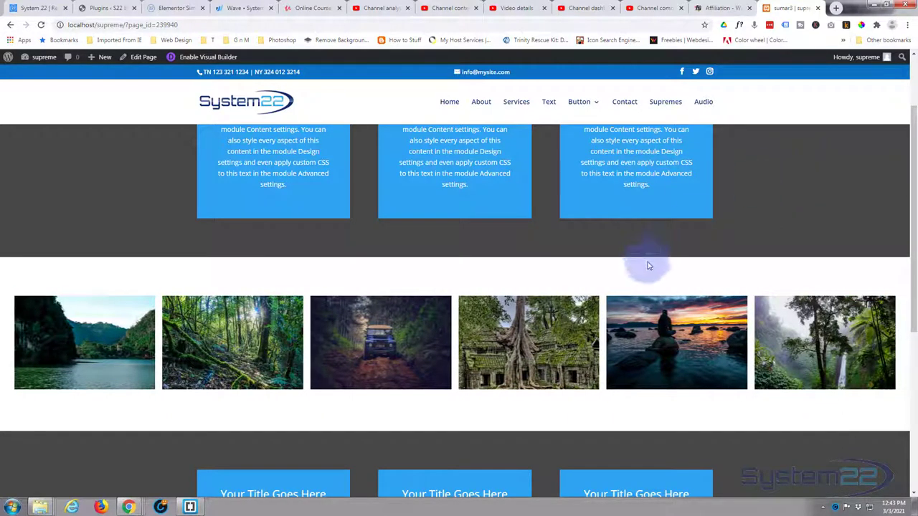
{"action": "left_click", "coordinate": [532, 340]}
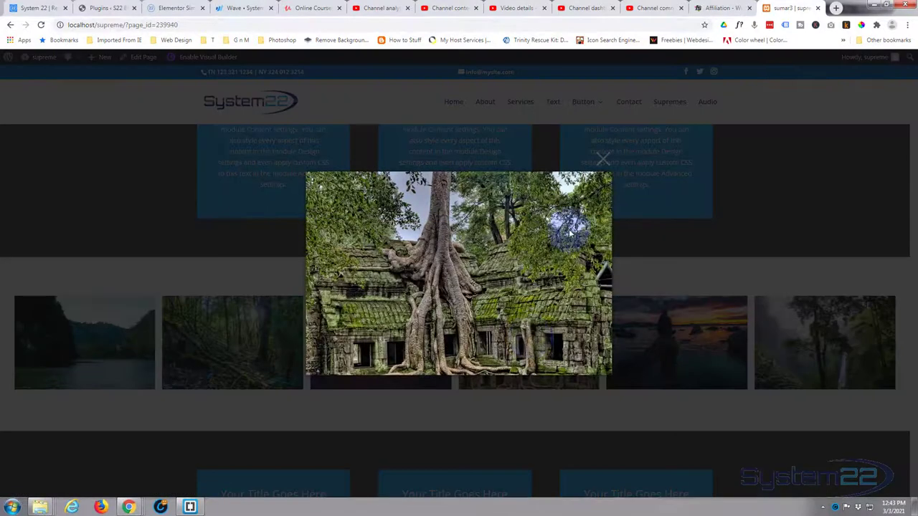
{"action": "left_click", "coordinate": [604, 159]}
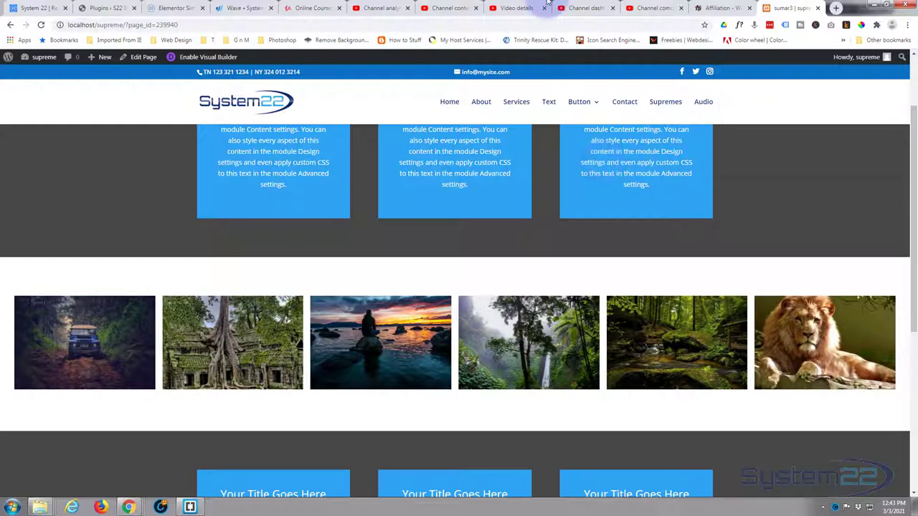
Enable the Visual Builder and delete the existing image carousel section
{"action": "left_click", "coordinate": [211, 60]}
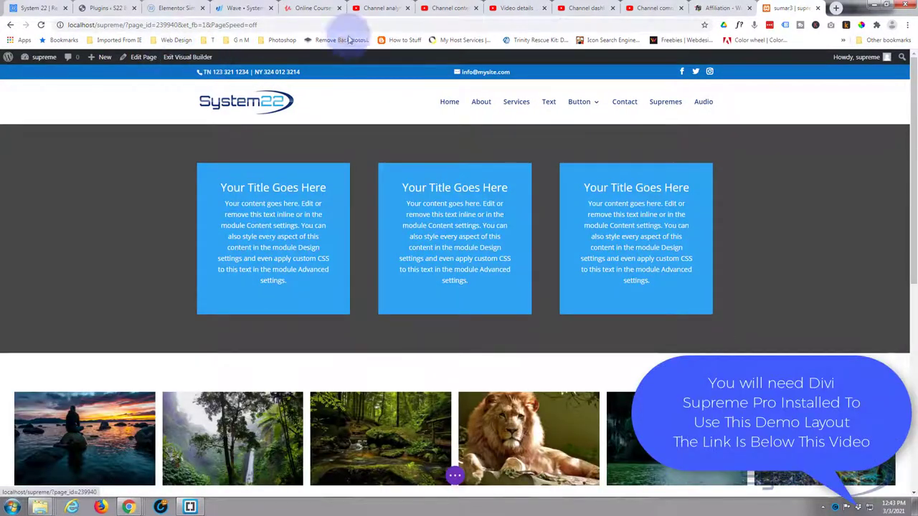
{"action": "left_click_drag", "start_coordinate": [916, 138], "coordinate": [909, 201]}
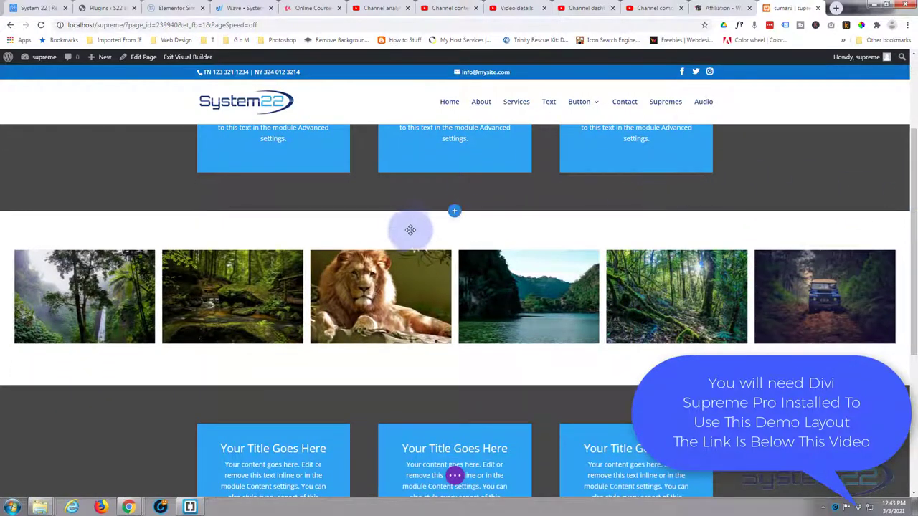
{"action": "mouse_move", "coordinate": [236, 229]}
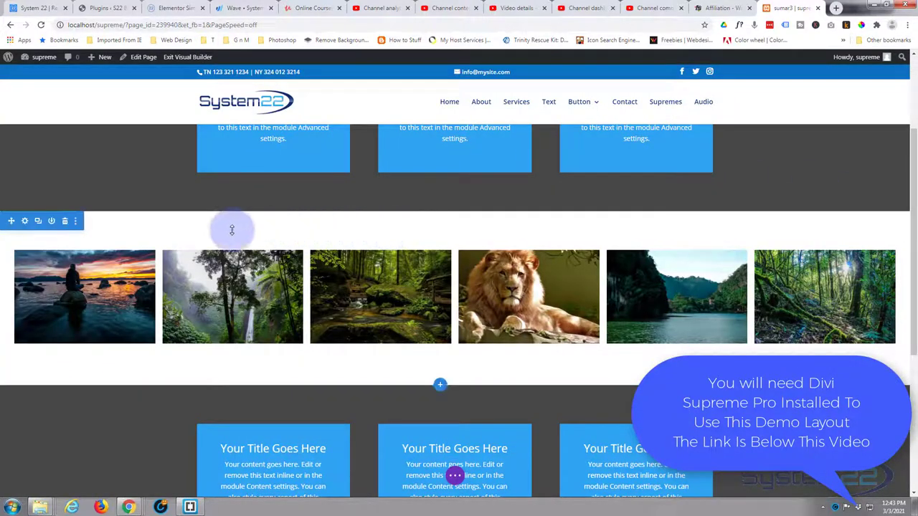
{"action": "left_click", "coordinate": [66, 224]}
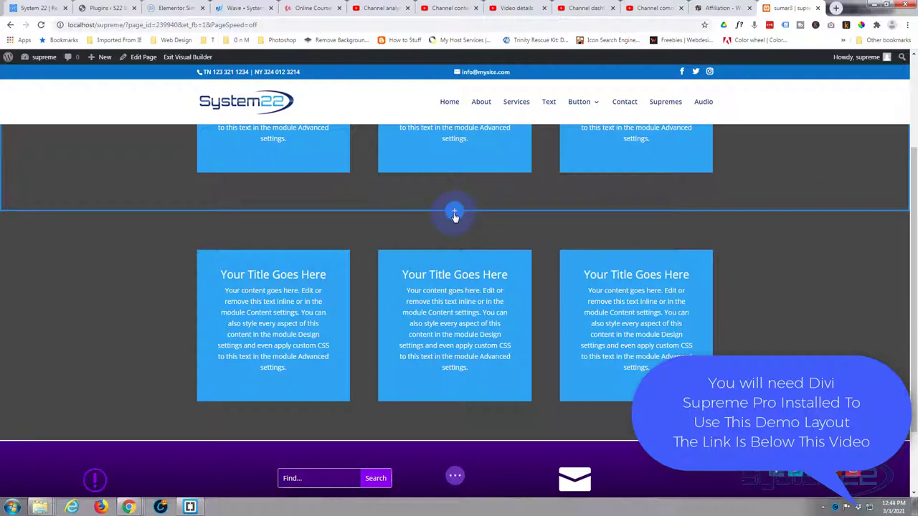
Add a regular section with a single-column row below the cards
{"action": "left_click", "coordinate": [454, 213]}
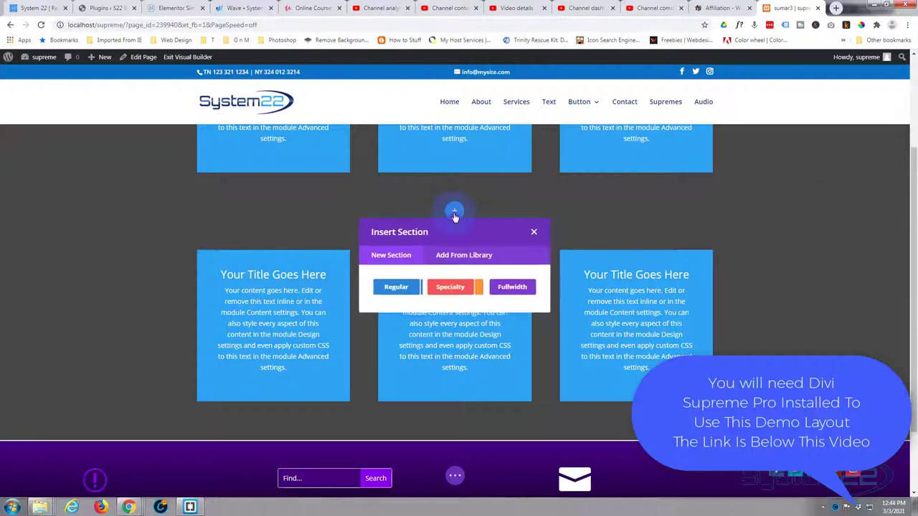
{"action": "left_click", "coordinate": [396, 287]}
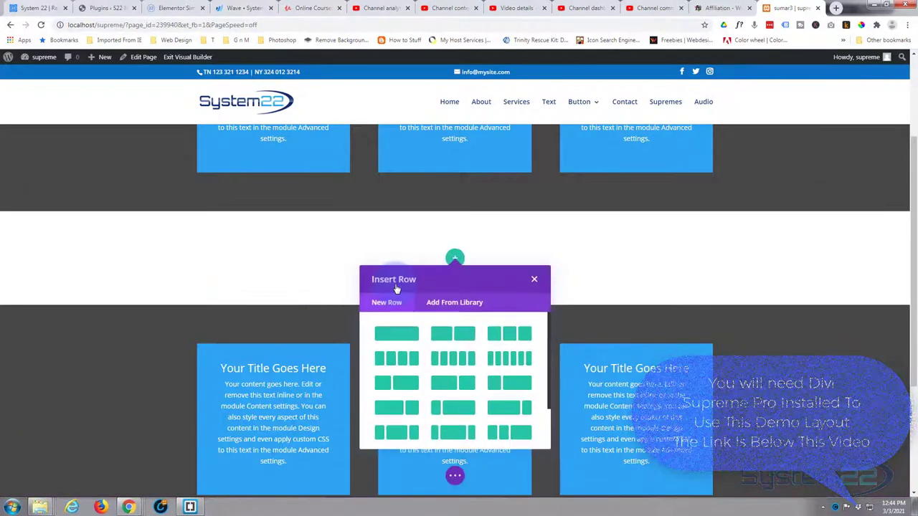
{"action": "left_click", "coordinate": [399, 335]}
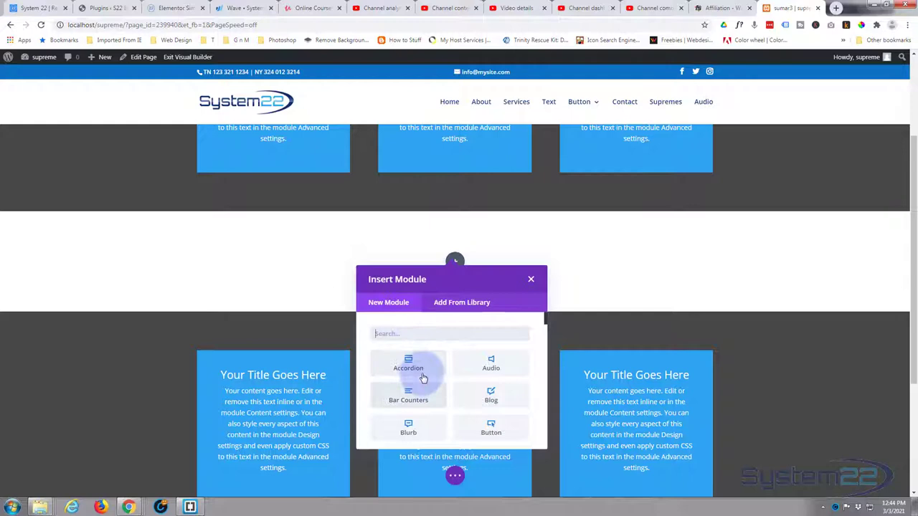
Find the Supreme Image Carousel module in the module list and insert it
{"action": "scroll", "coordinate": [424, 378], "scroll_direction": "down", "scroll_amount": 4}
{"action": "scroll", "coordinate": [423, 378], "scroll_direction": "down", "scroll_amount": 5}
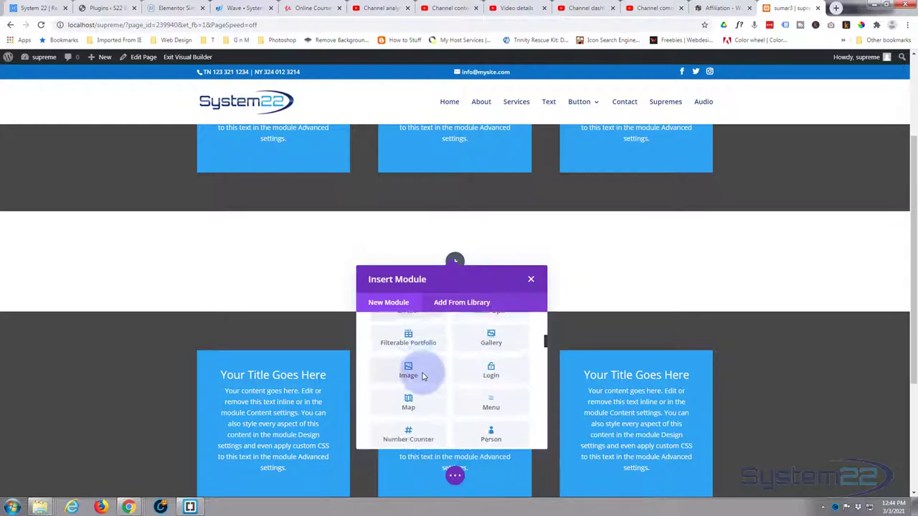
{"action": "scroll", "coordinate": [424, 377], "scroll_direction": "down", "scroll_amount": 2}
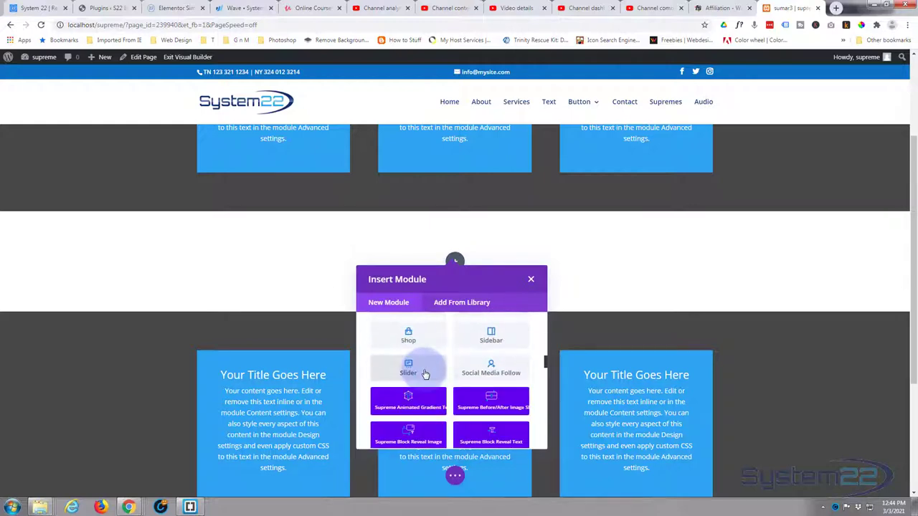
{"action": "scroll", "coordinate": [423, 373], "scroll_direction": "down", "scroll_amount": 3}
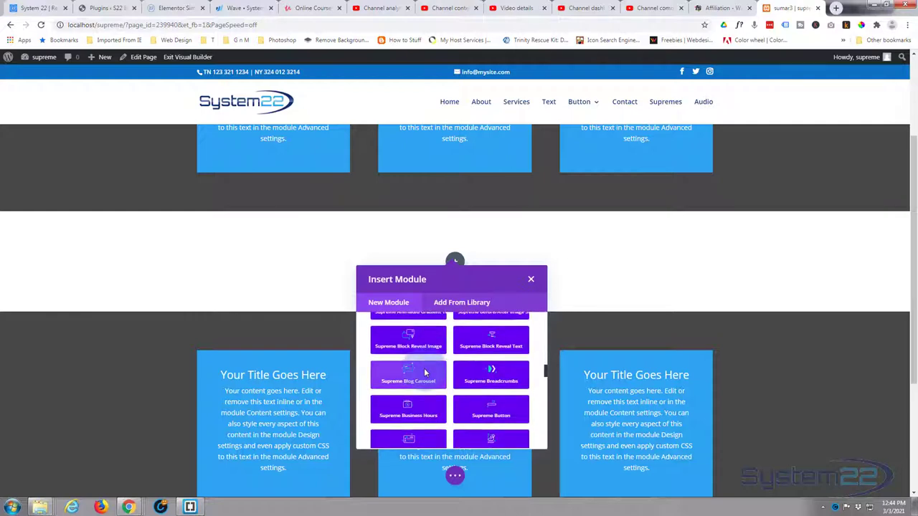
{"action": "scroll", "coordinate": [424, 372], "scroll_direction": "down", "scroll_amount": 5}
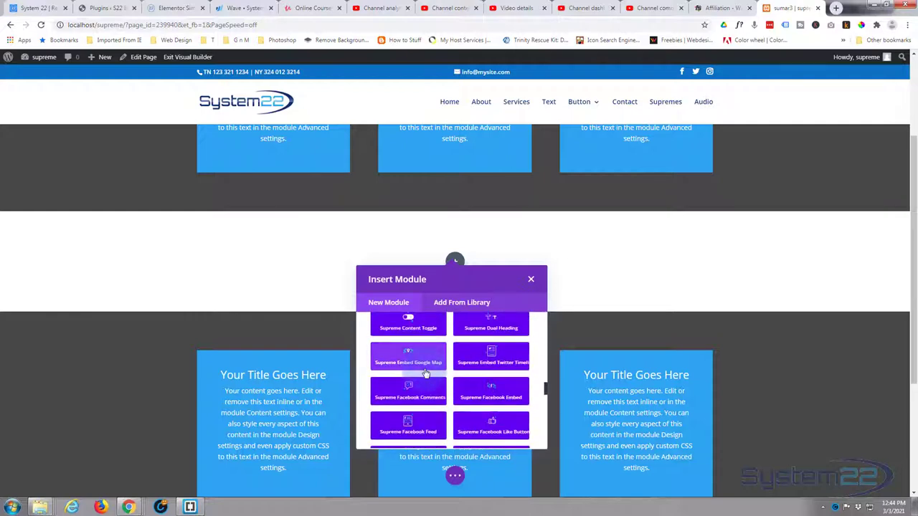
{"action": "scroll", "coordinate": [425, 373], "scroll_direction": "down", "scroll_amount": 6}
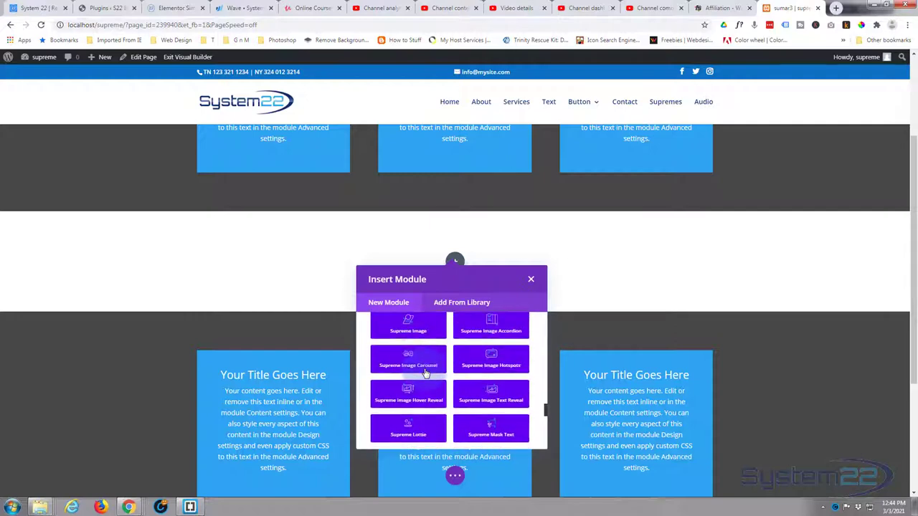
{"action": "scroll", "coordinate": [424, 373], "scroll_direction": "down", "scroll_amount": 5}
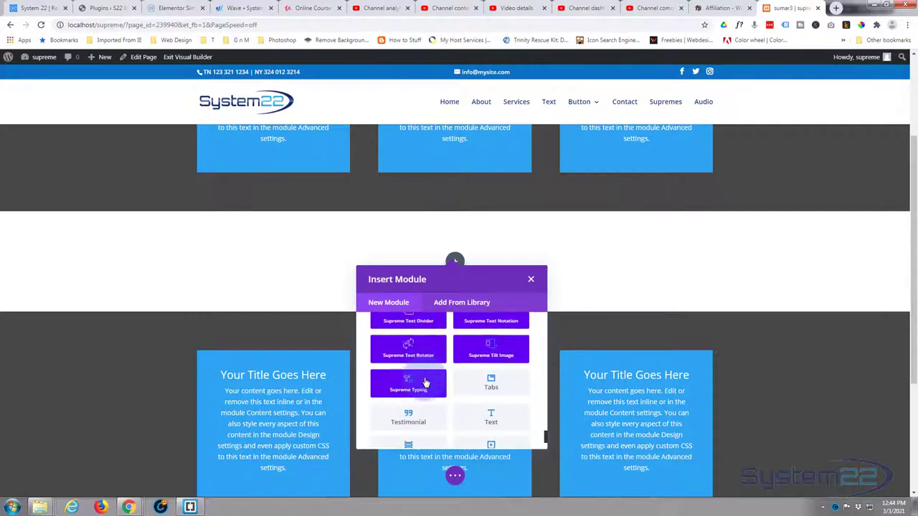
{"action": "scroll", "coordinate": [425, 383], "scroll_direction": "down", "scroll_amount": 2}
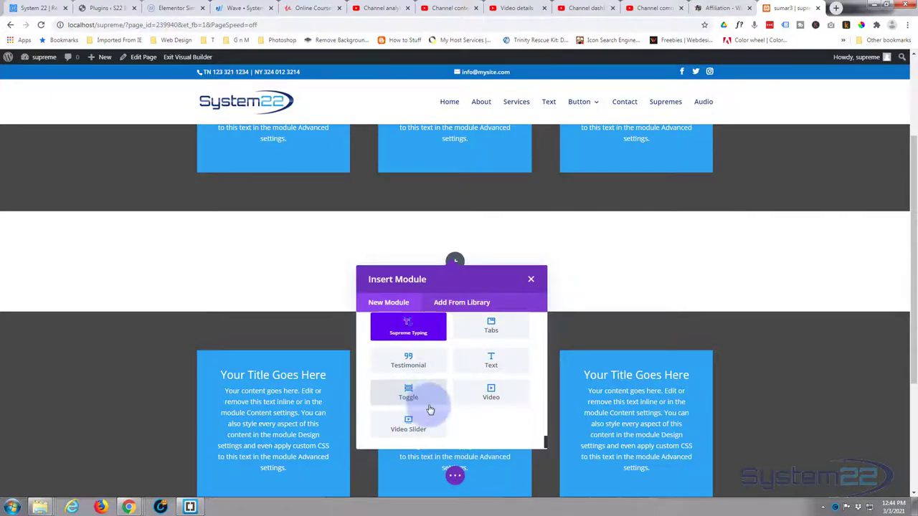
{"action": "scroll", "coordinate": [428, 409], "scroll_direction": "up", "scroll_amount": 1}
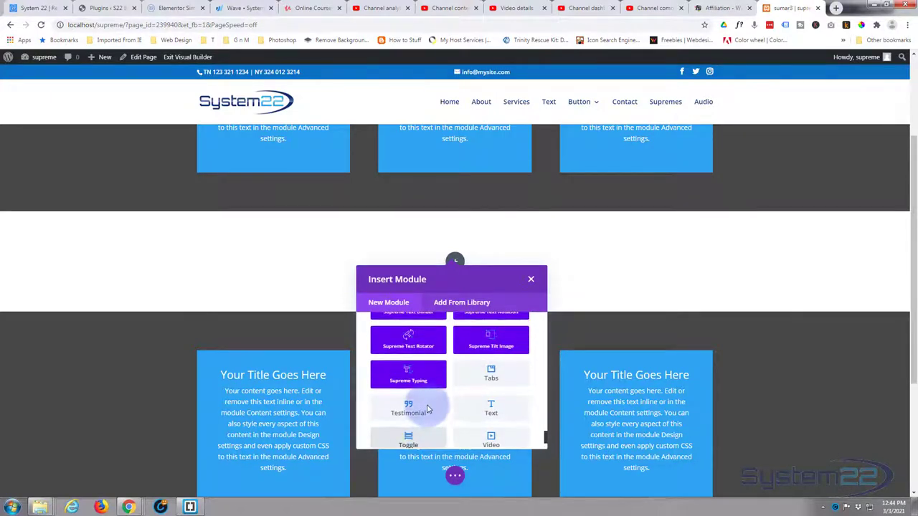
{"action": "scroll", "coordinate": [427, 409], "scroll_direction": "up", "scroll_amount": 2}
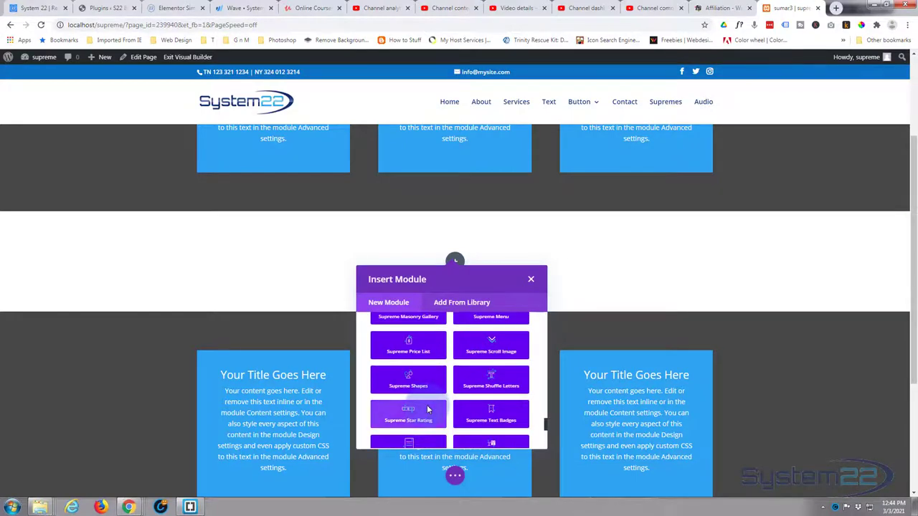
{"action": "scroll", "coordinate": [427, 408], "scroll_direction": "up", "scroll_amount": 4}
{"action": "scroll", "coordinate": [427, 408], "scroll_direction": "up", "scroll_amount": 1}
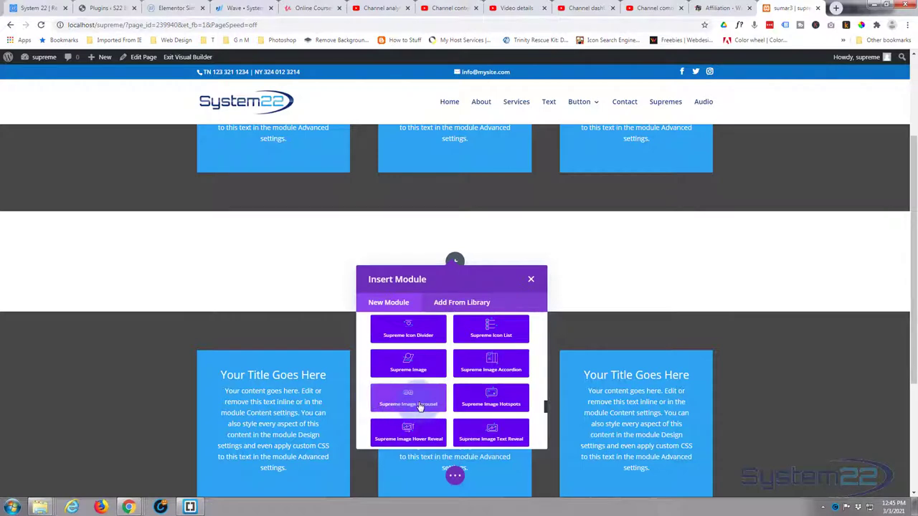
{"action": "left_click", "coordinate": [409, 404]}
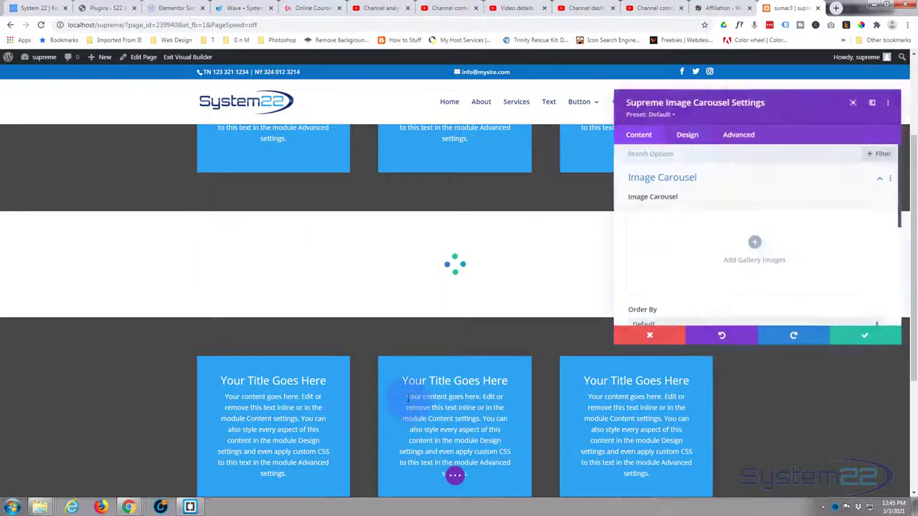
Add sunset, waterfall, forest stream, lion, lake, forest trail, jeep, temple ruins and toucan photos to the gallery
{"action": "left_click", "coordinate": [756, 244]}
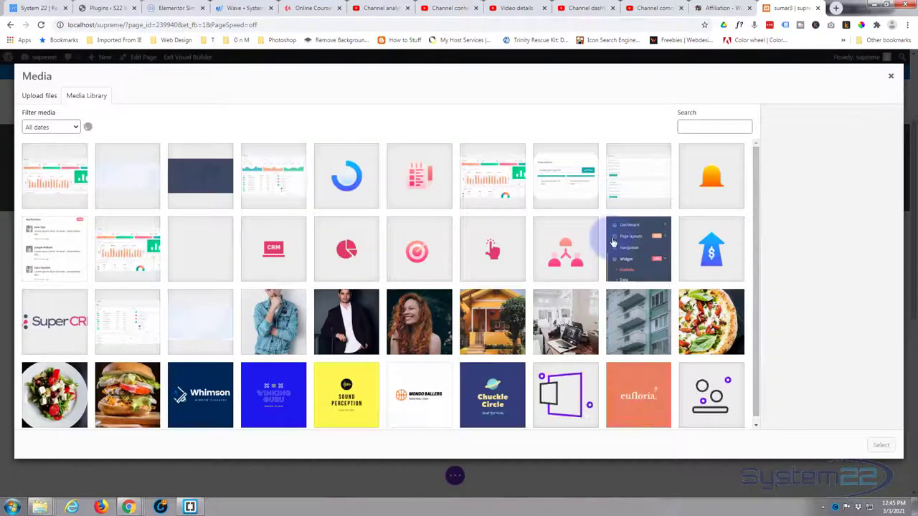
{"action": "scroll", "coordinate": [606, 237], "scroll_direction": "down", "scroll_amount": 5}
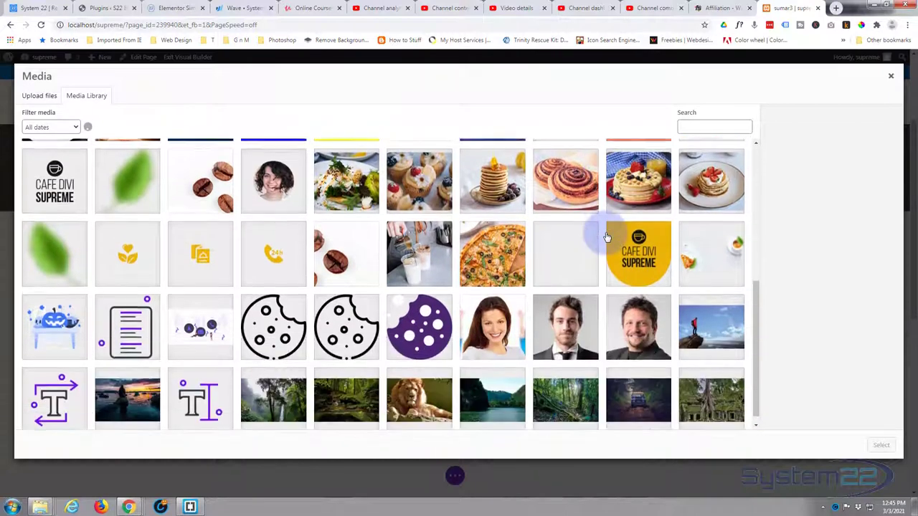
{"action": "left_click", "coordinate": [144, 392]}
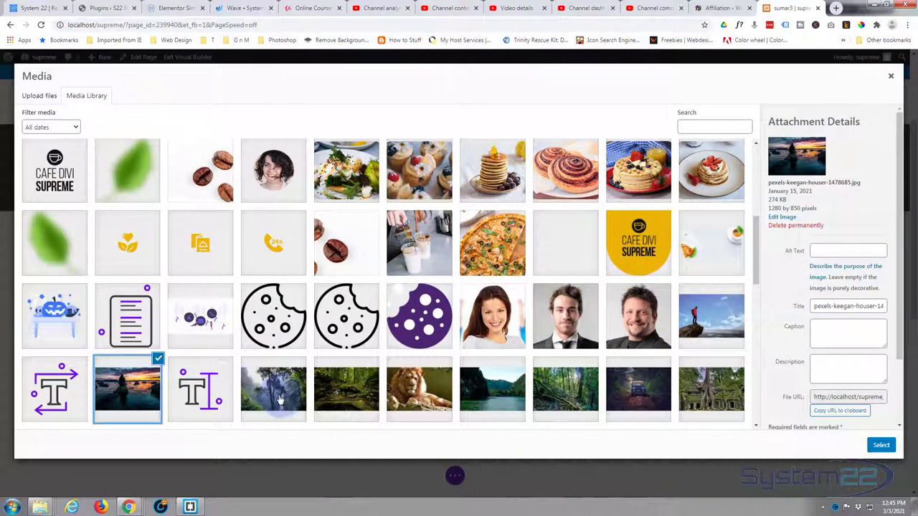
{"action": "left_click", "coordinate": [279, 398]}
{"action": "left_click", "coordinate": [346, 394]}
{"action": "left_click", "coordinate": [420, 393]}
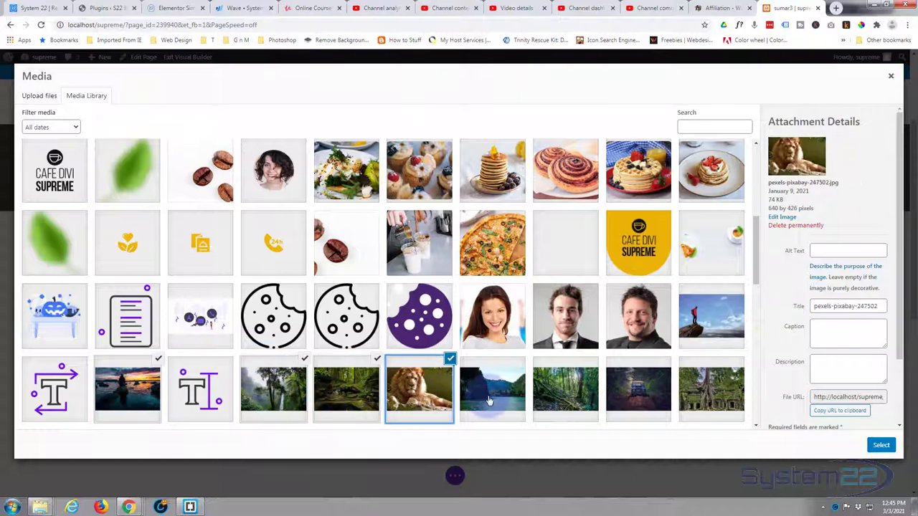
{"action": "left_click", "coordinate": [489, 399]}
{"action": "left_click", "coordinate": [549, 398]}
{"action": "left_click", "coordinate": [635, 394]}
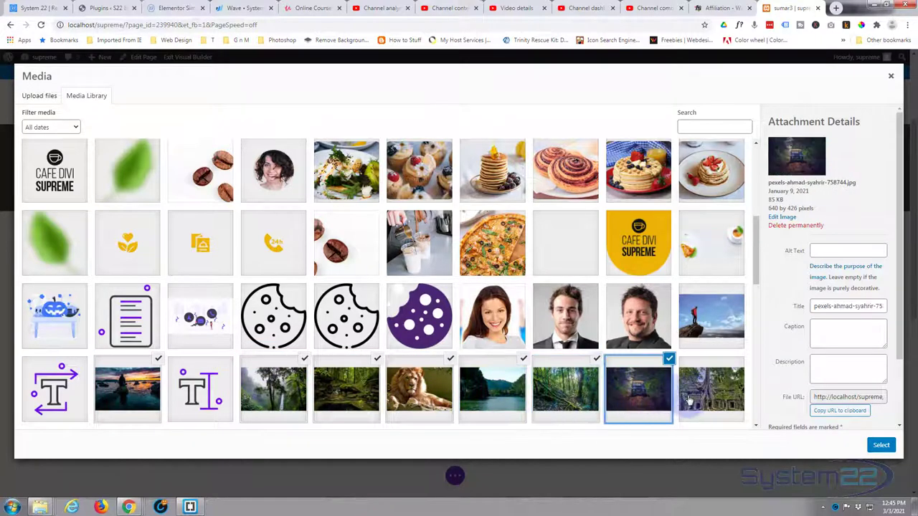
{"action": "left_click", "coordinate": [688, 401]}
{"action": "scroll", "coordinate": [703, 396], "scroll_direction": "down", "scroll_amount": 2}
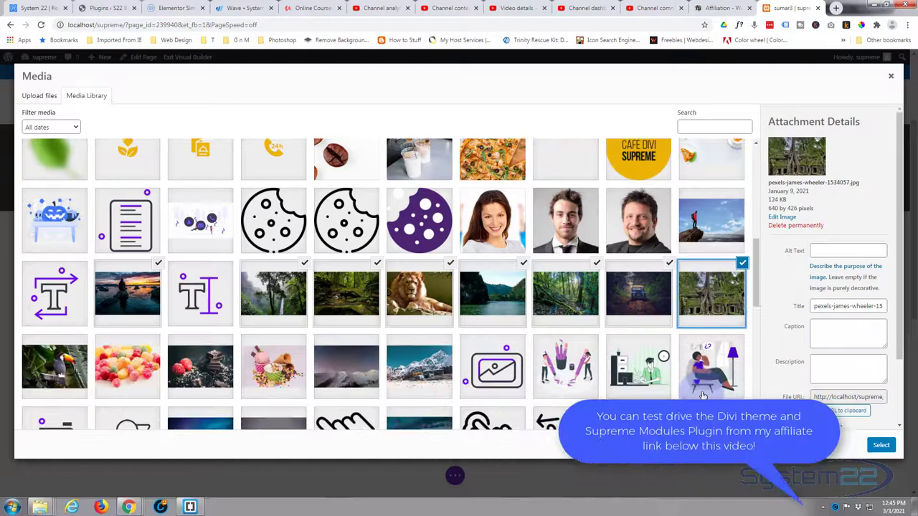
{"action": "left_click", "coordinate": [72, 374]}
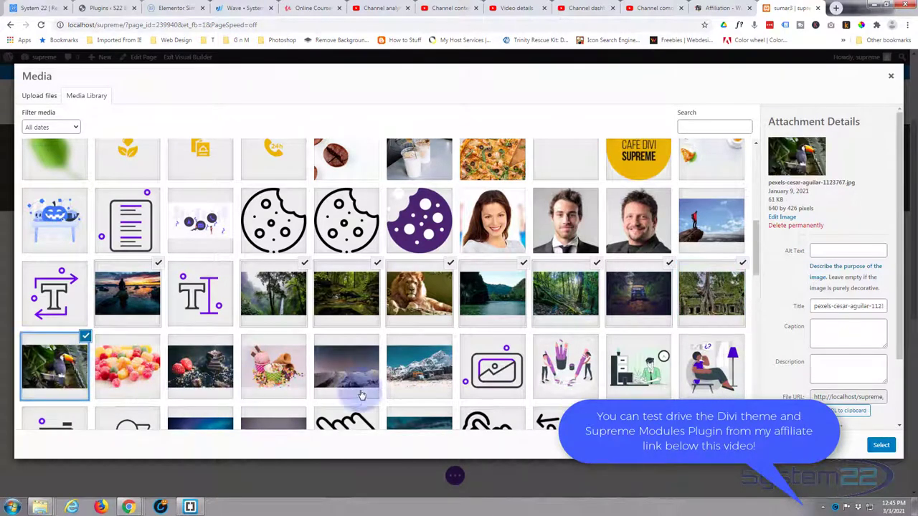
{"action": "left_click", "coordinate": [882, 446]}
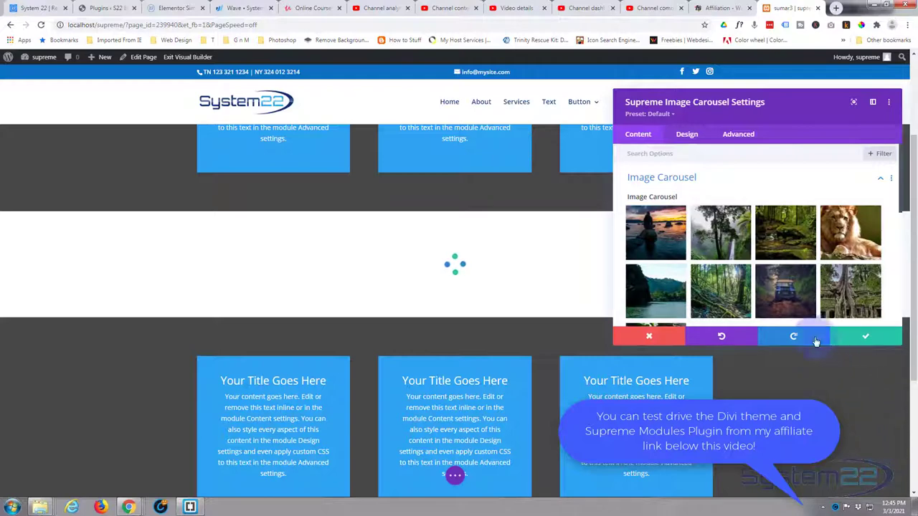
{"action": "left_click_drag", "start_coordinate": [779, 291], "coordinate": [789, 233]}
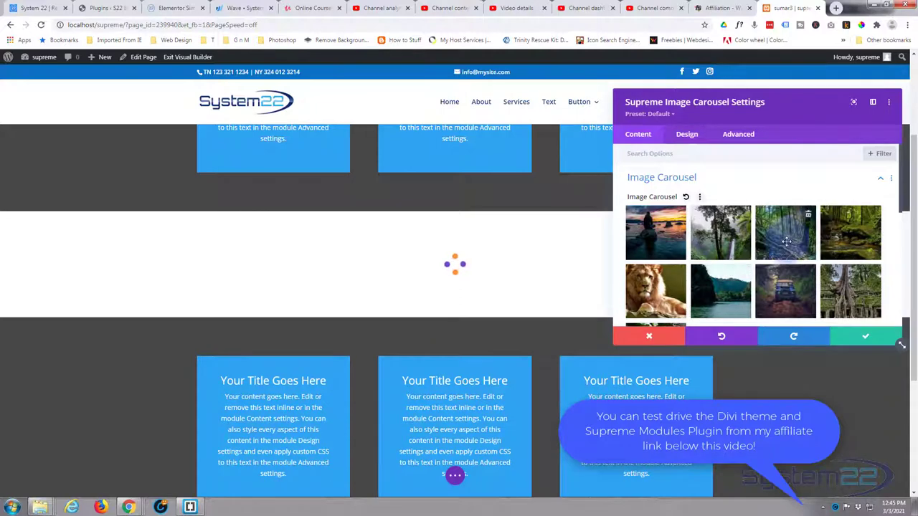
{"action": "scroll", "coordinate": [764, 283], "scroll_direction": "down", "scroll_amount": 3}
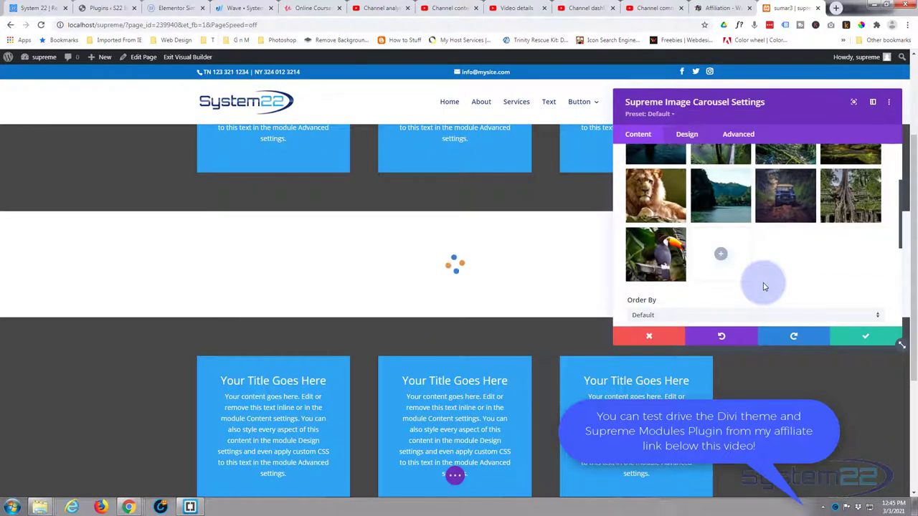
{"action": "scroll", "coordinate": [763, 286], "scroll_direction": "down", "scroll_amount": 2}
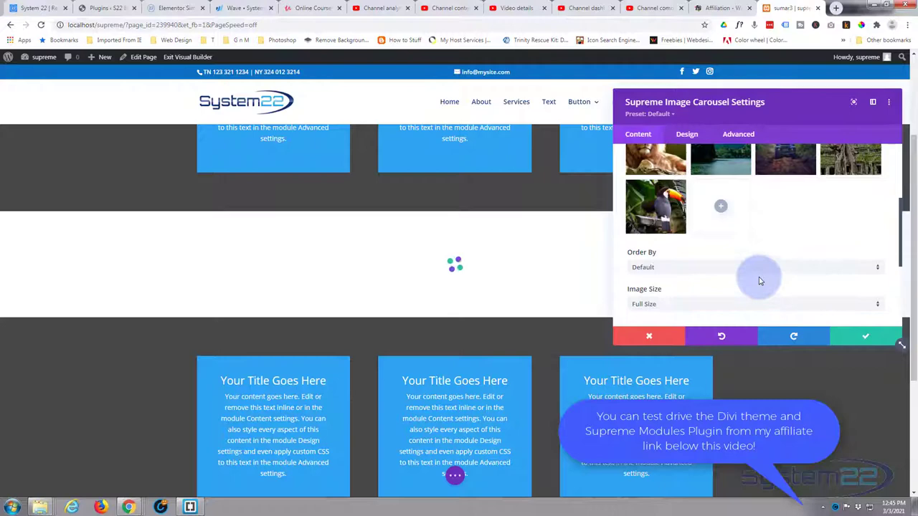
{"action": "scroll", "coordinate": [733, 250], "scroll_direction": "down", "scroll_amount": 1}
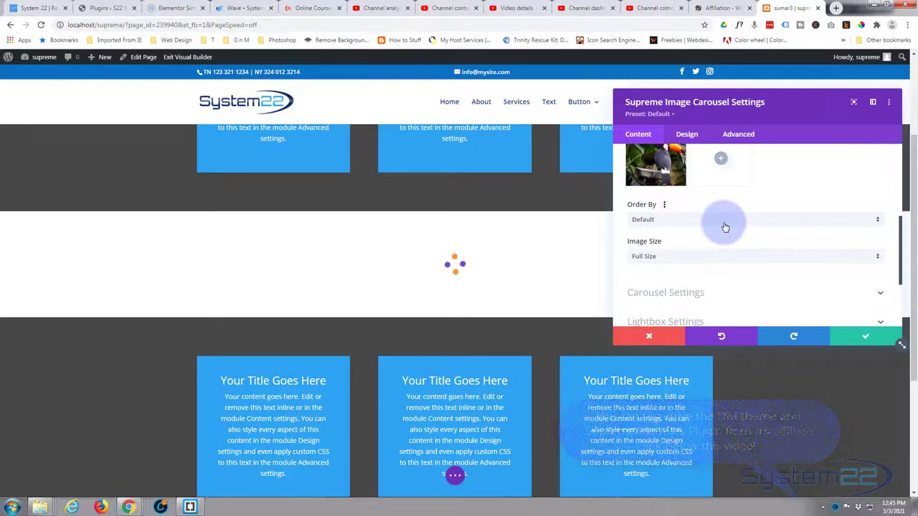
{"action": "left_click", "coordinate": [723, 224]}
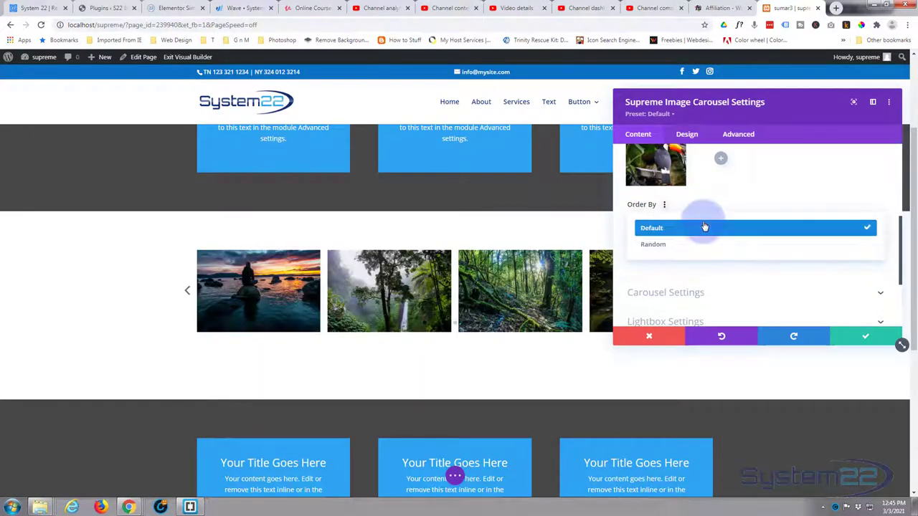
{"action": "left_click", "coordinate": [705, 226]}
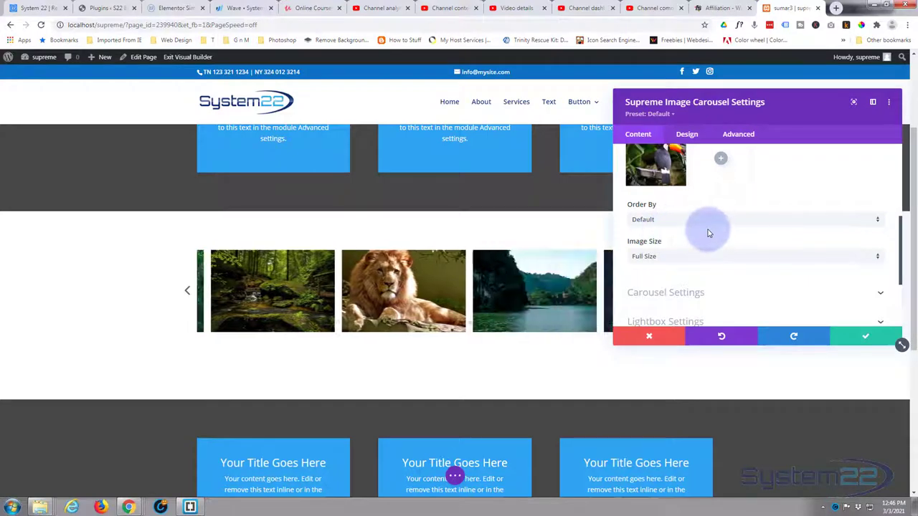
{"action": "scroll", "coordinate": [707, 228], "scroll_direction": "down", "scroll_amount": 1}
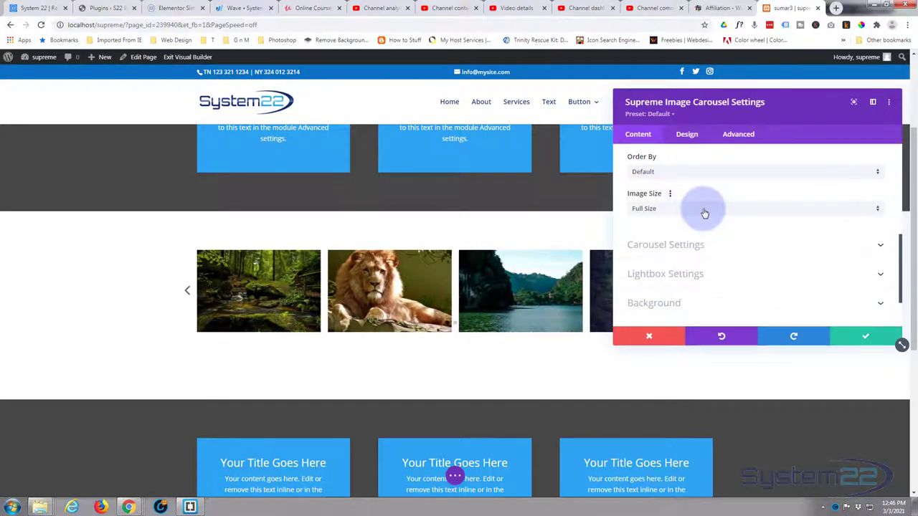
{"action": "left_click", "coordinate": [705, 209]}
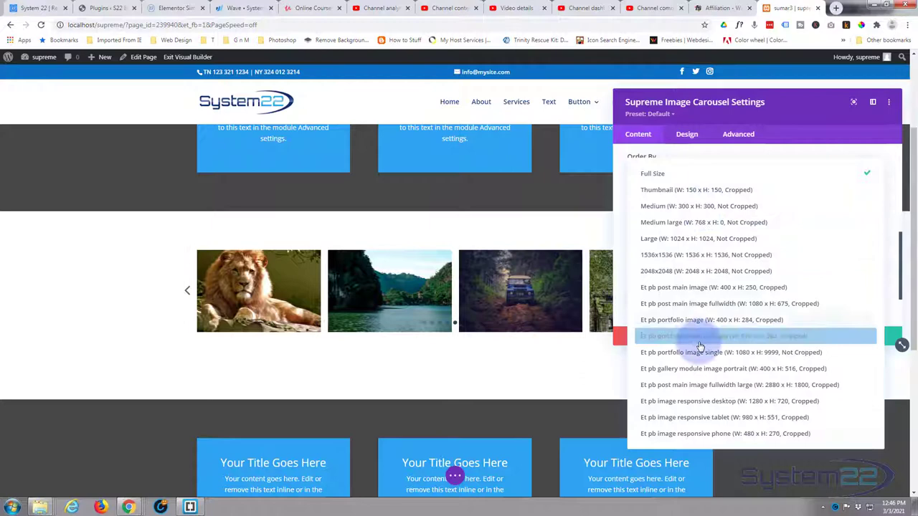
{"action": "left_click", "coordinate": [623, 181]}
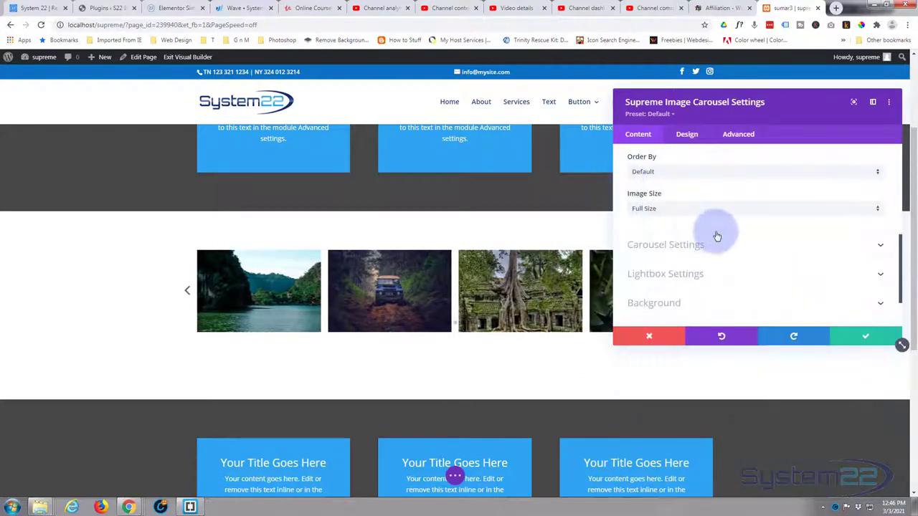
{"action": "scroll", "coordinate": [718, 228], "scroll_direction": "down", "scroll_amount": 1}
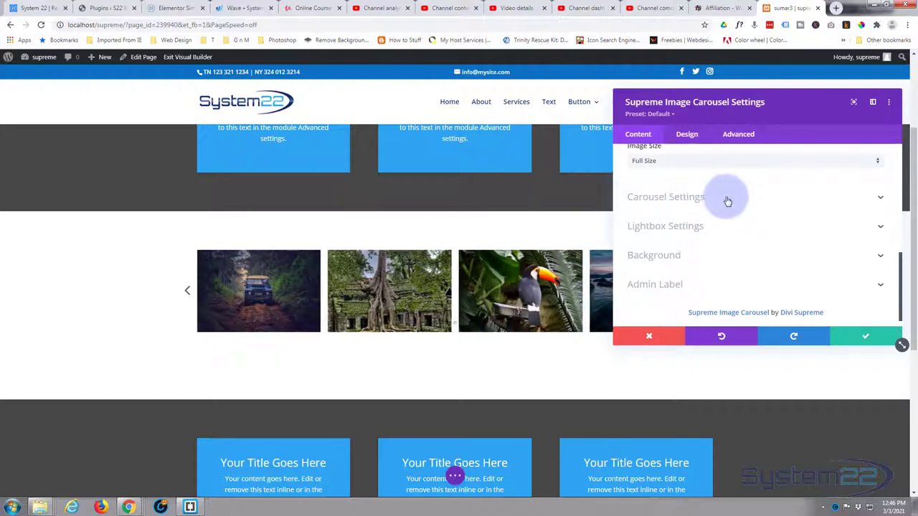
In Carousel Settings, try the Coverflow, Flip and Cube effects, then settle on Slide
{"action": "left_click", "coordinate": [727, 199]}
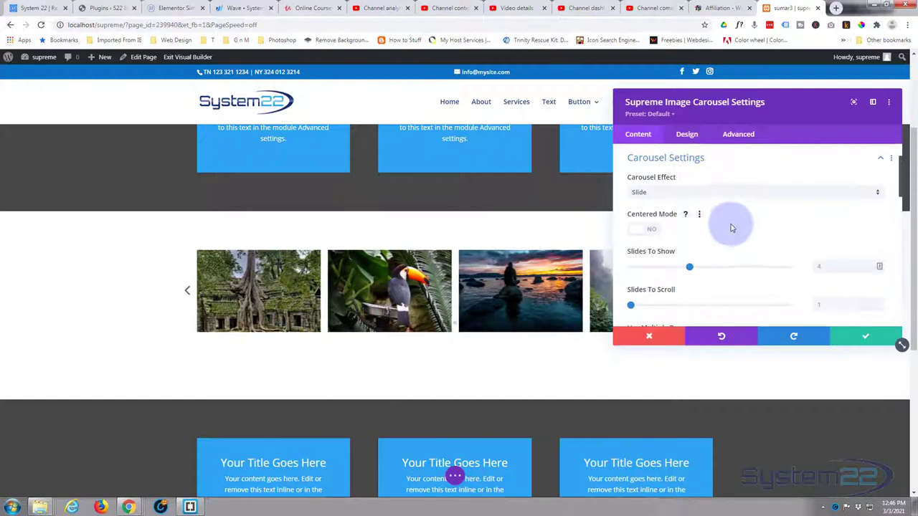
{"action": "left_click", "coordinate": [669, 198]}
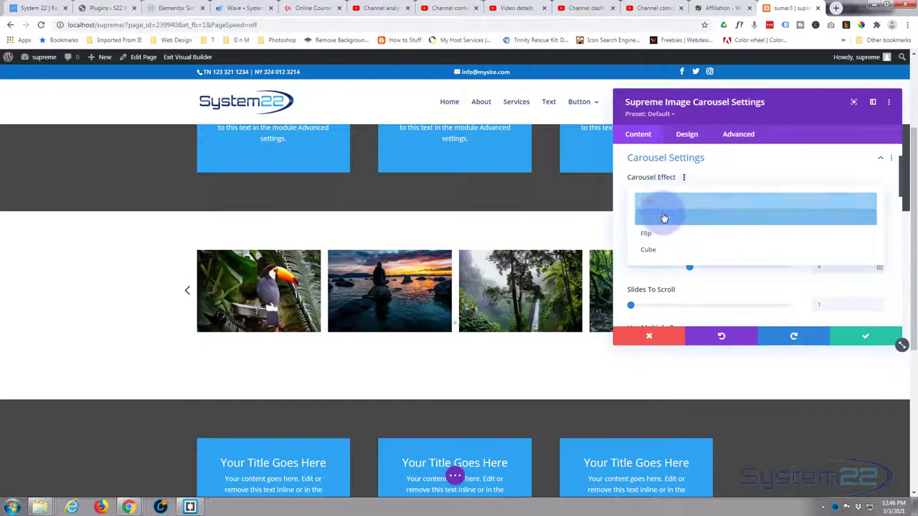
{"action": "left_click", "coordinate": [665, 218]}
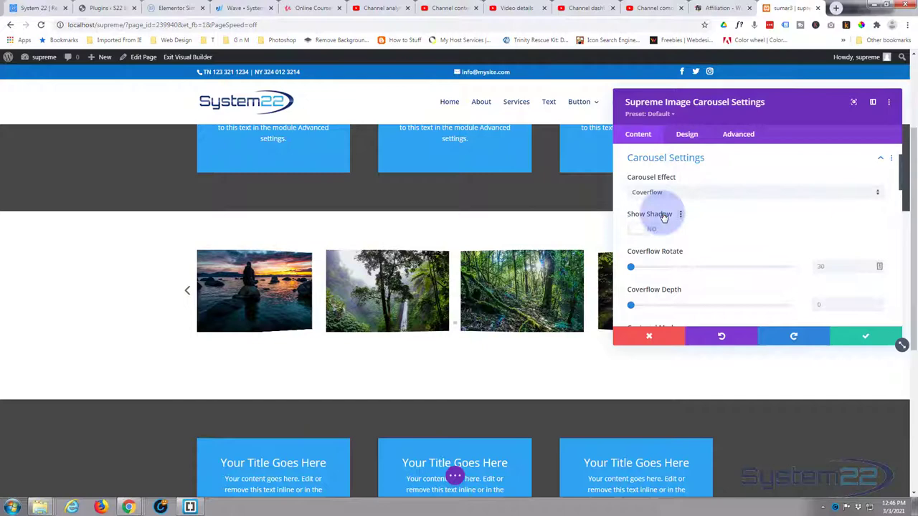
{"action": "left_click", "coordinate": [679, 196]}
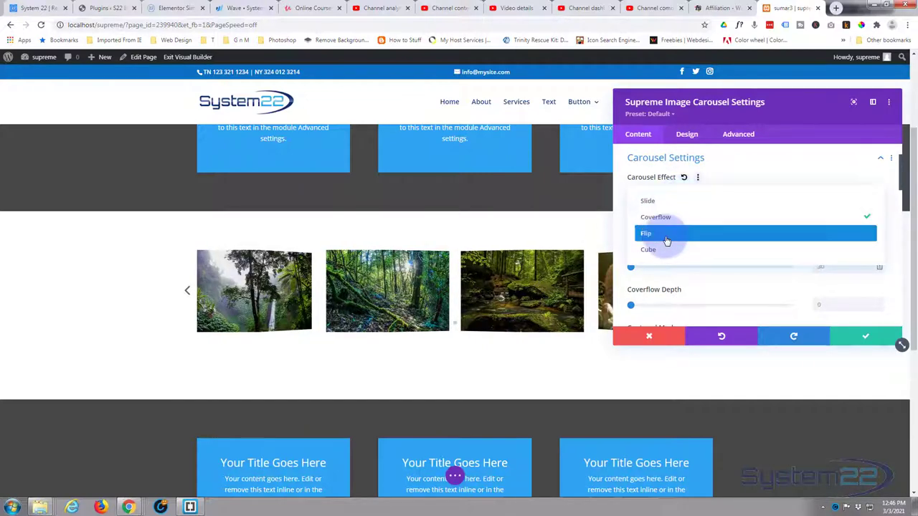
{"action": "left_click", "coordinate": [667, 235]}
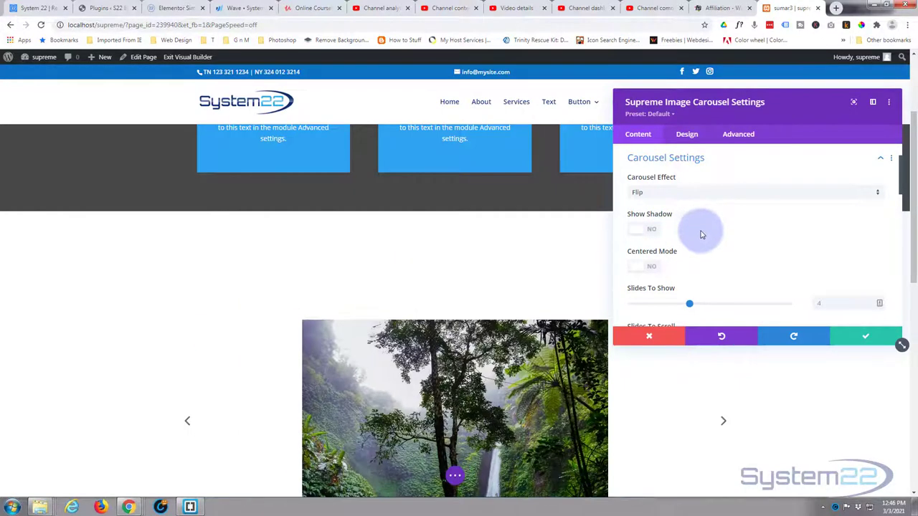
{"action": "left_click", "coordinate": [692, 193]}
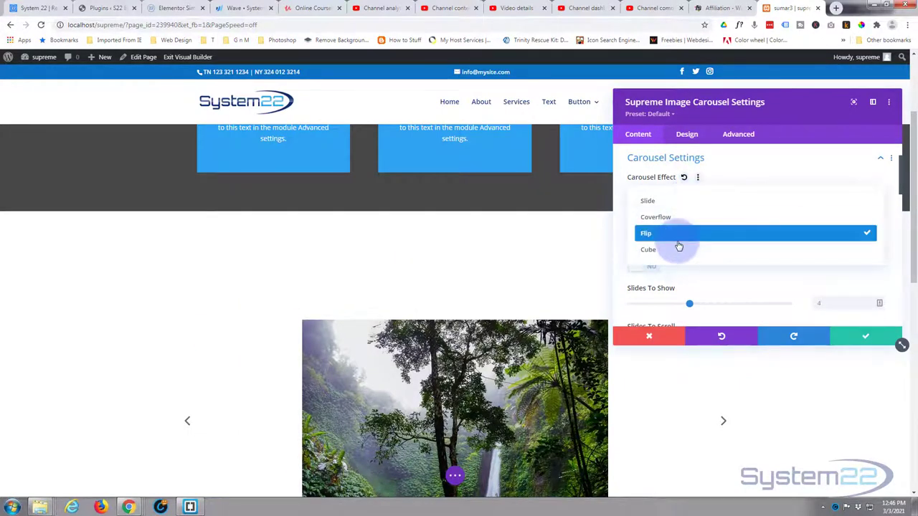
{"action": "left_click", "coordinate": [677, 249]}
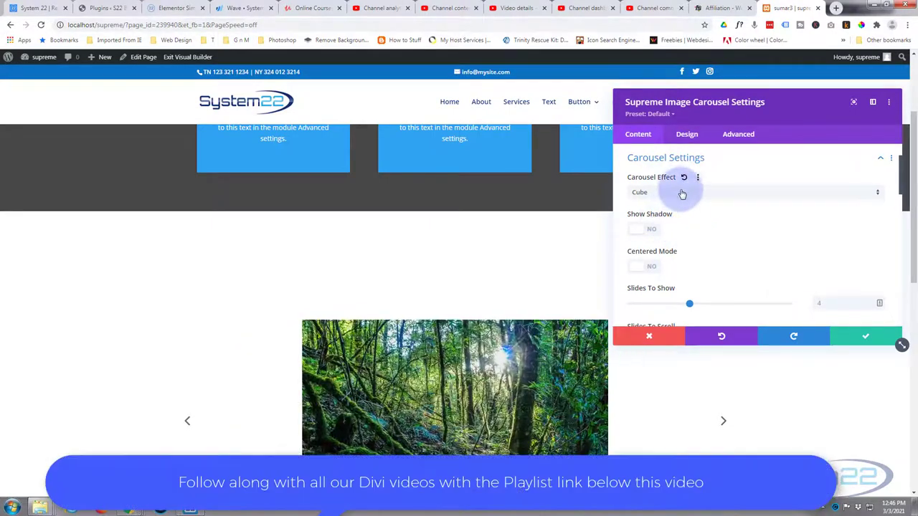
{"action": "left_click", "coordinate": [682, 193]}
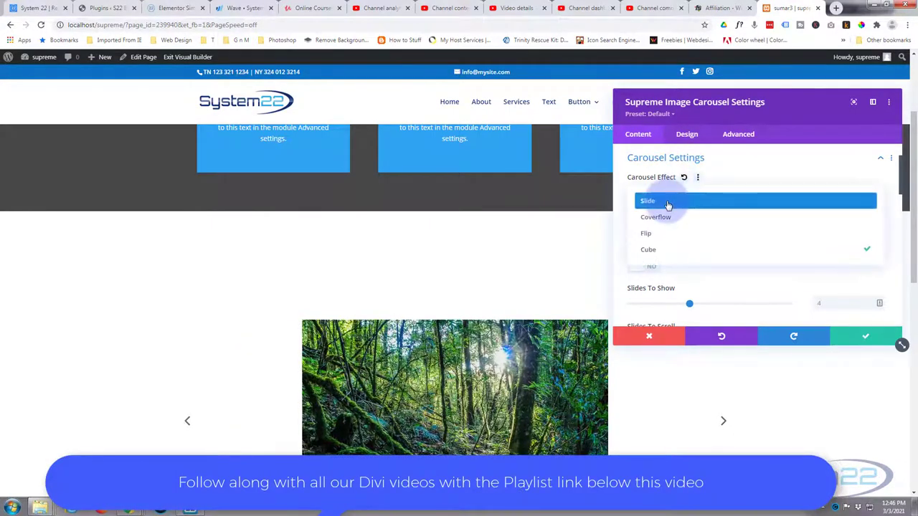
{"action": "left_click", "coordinate": [667, 203]}
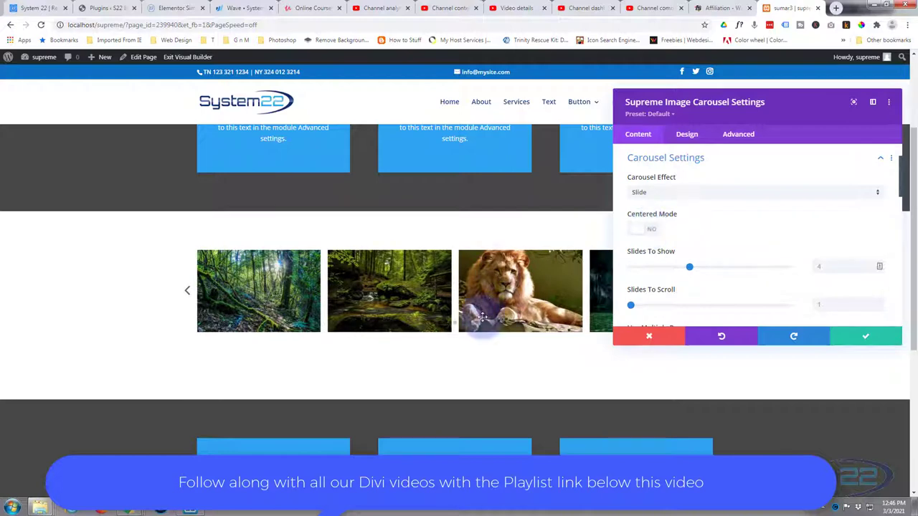
Leave Centered Mode off after testing it and set Slides To Show to 6
{"action": "left_click", "coordinate": [653, 231]}
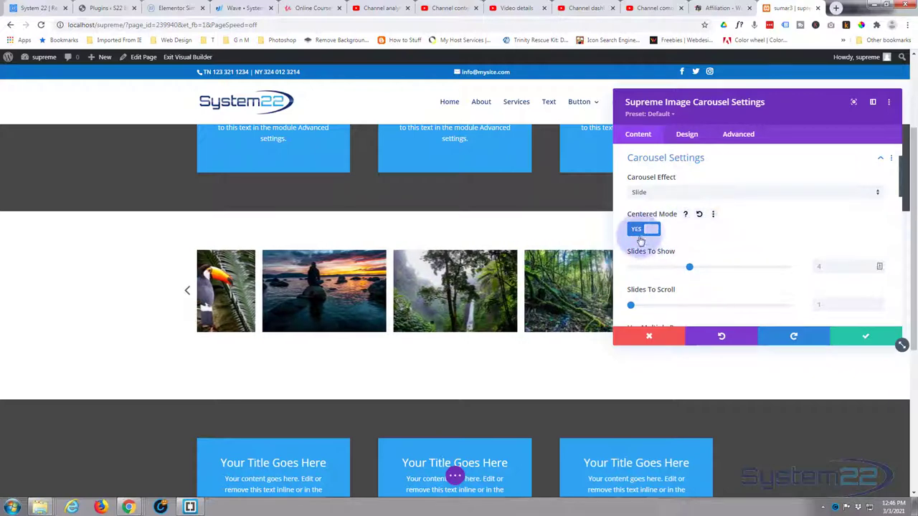
{"action": "left_click", "coordinate": [640, 233]}
{"action": "left_click", "coordinate": [691, 274]}
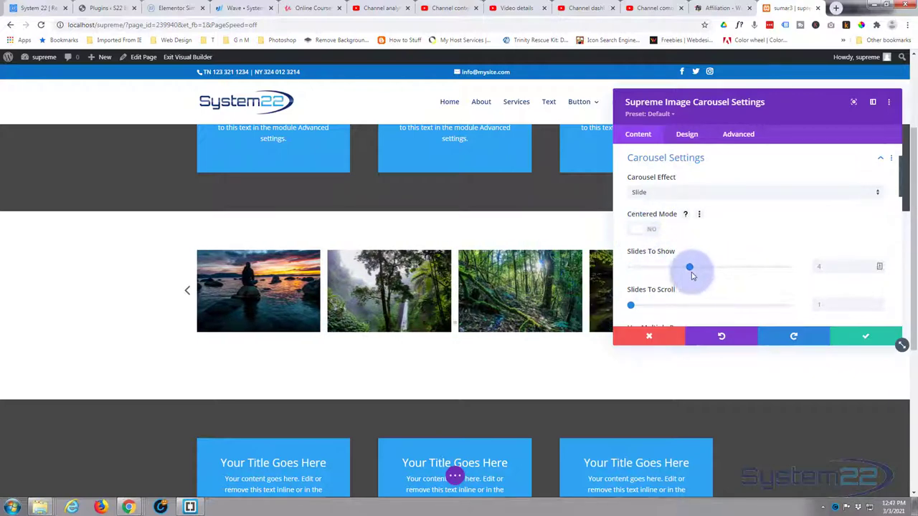
{"action": "left_click", "coordinate": [816, 266]}
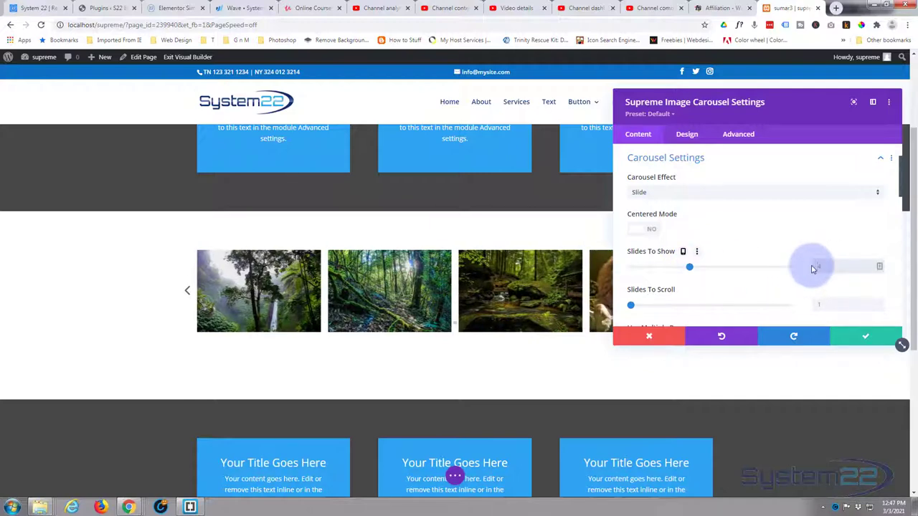
{"action": "type", "text": "6"}
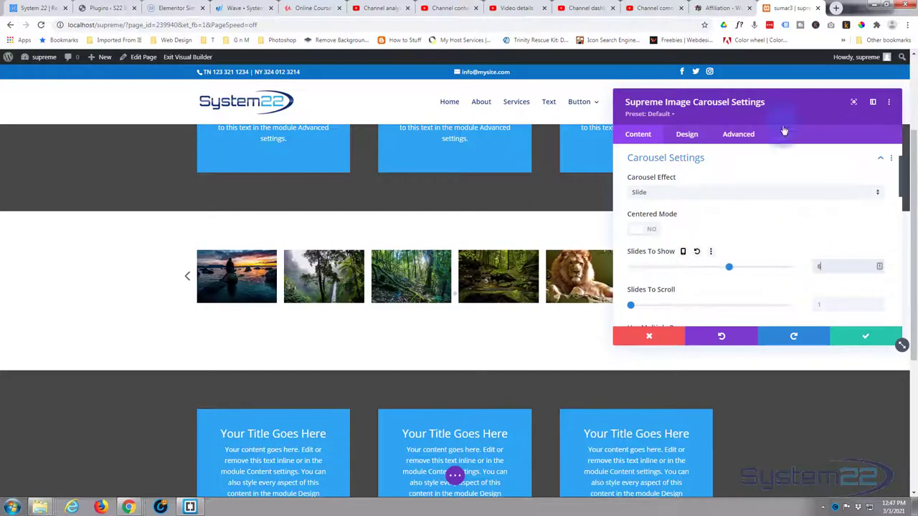
{"action": "left_click_drag", "start_coordinate": [774, 111], "coordinate": [742, 162]}
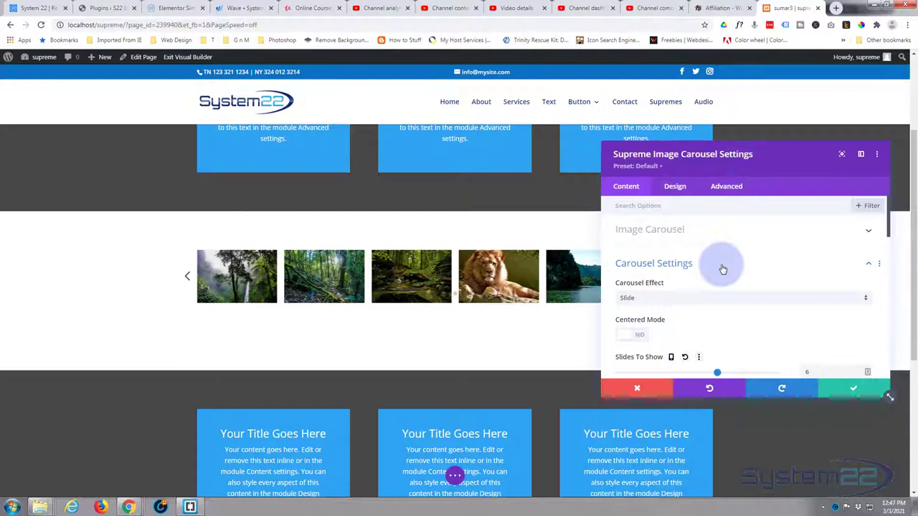
{"action": "scroll", "coordinate": [723, 268], "scroll_direction": "down", "scroll_amount": 3}
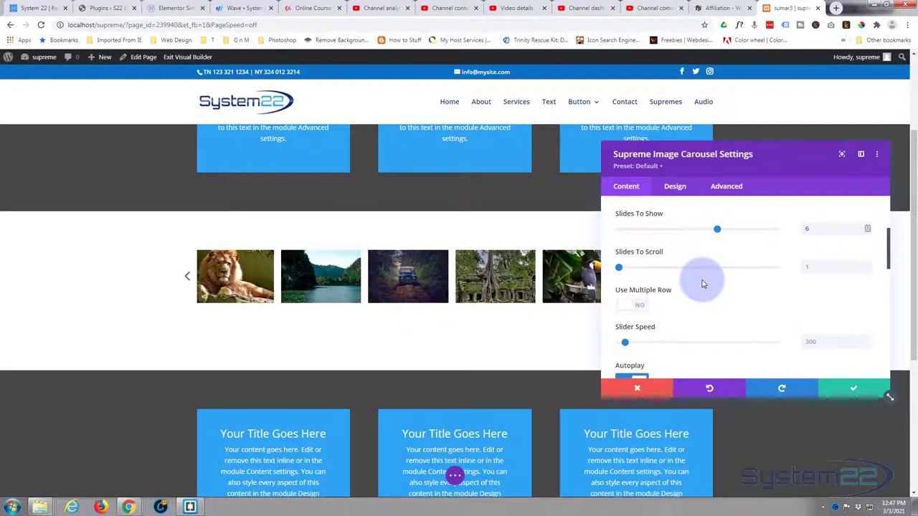
{"action": "scroll", "coordinate": [703, 282], "scroll_direction": "down", "scroll_amount": 1}
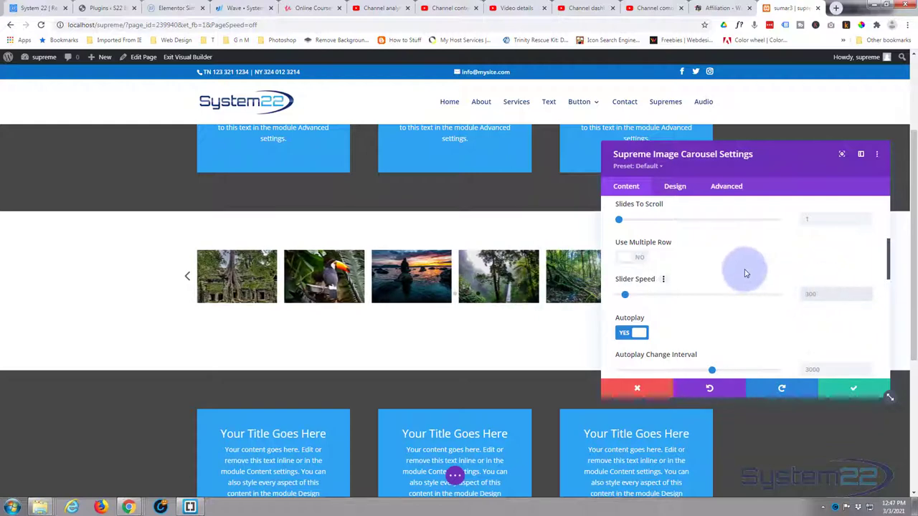
{"action": "scroll", "coordinate": [746, 272], "scroll_direction": "down", "scroll_amount": 1}
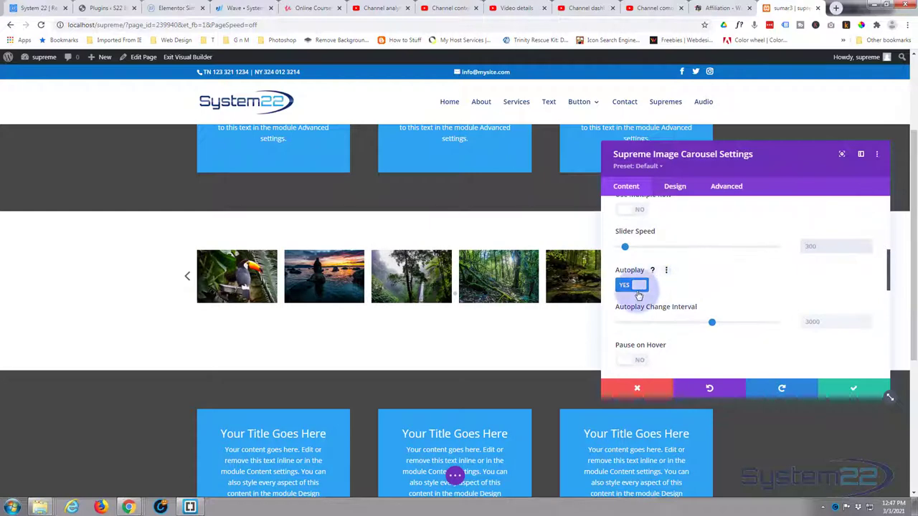
{"action": "scroll", "coordinate": [709, 281], "scroll_direction": "down", "scroll_amount": 1}
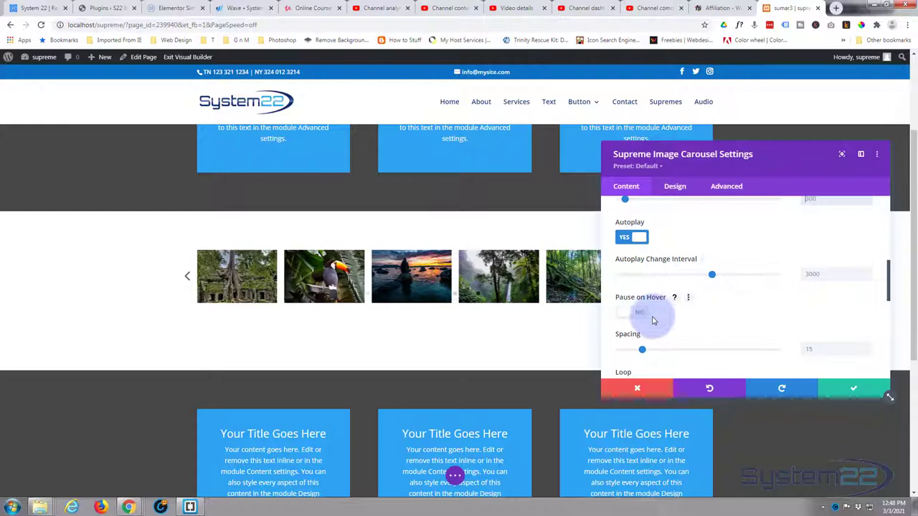
Turn on Pause on Hover and reduce the carousel image spacing from 21 to 15
{"action": "left_click", "coordinate": [638, 316]}
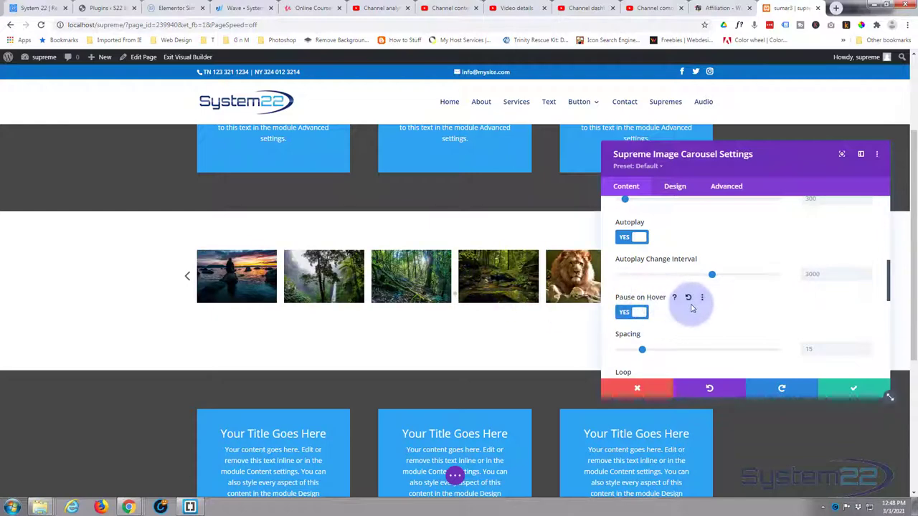
{"action": "scroll", "coordinate": [693, 313], "scroll_direction": "down", "scroll_amount": 1}
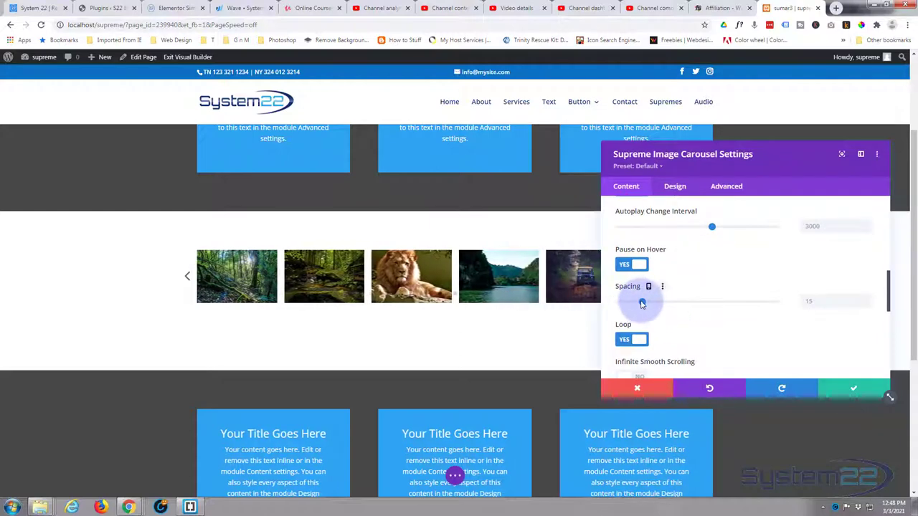
{"action": "left_click_drag", "start_coordinate": [637, 304], "coordinate": [613, 302]}
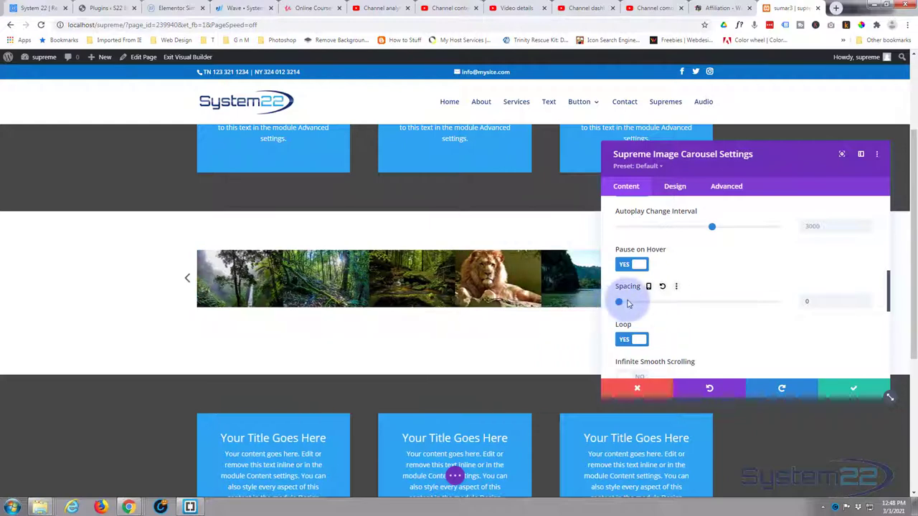
{"action": "left_click_drag", "start_coordinate": [627, 303], "coordinate": [664, 306]}
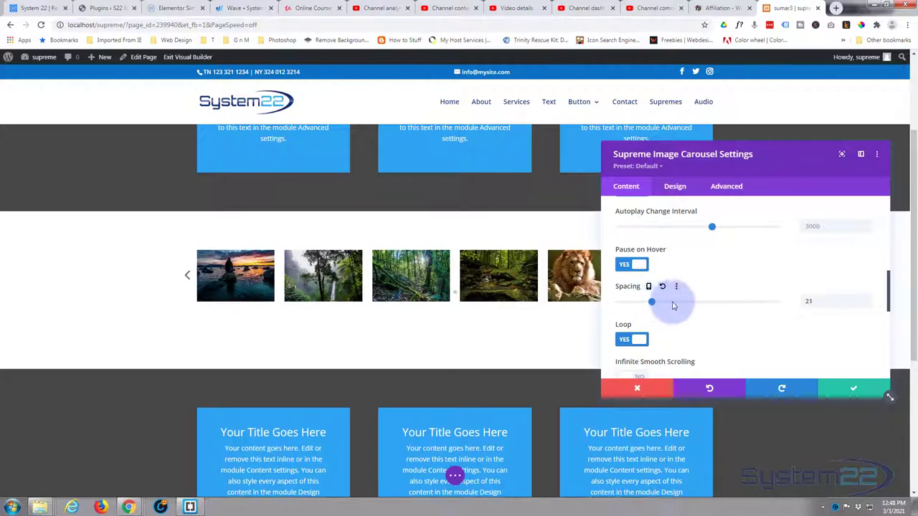
{"action": "double_click", "coordinate": [820, 302]}
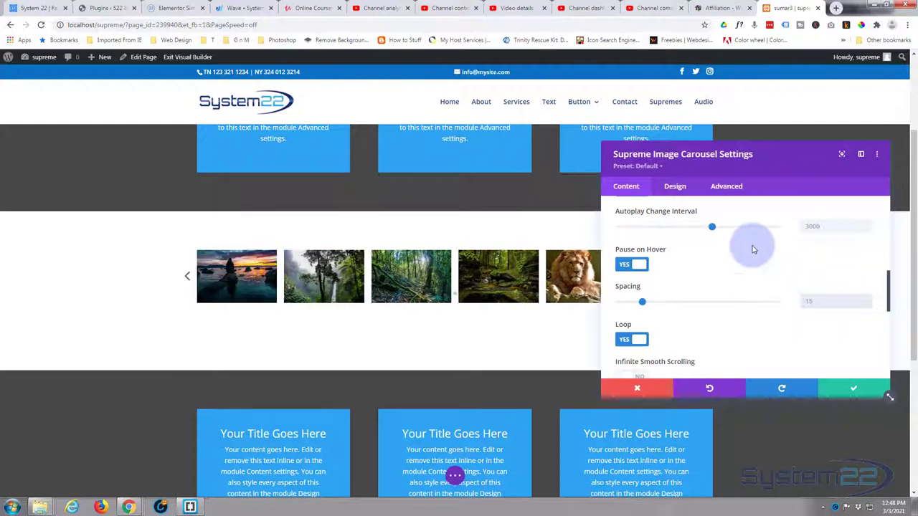
{"action": "scroll", "coordinate": [709, 297], "scroll_direction": "down", "scroll_amount": 1}
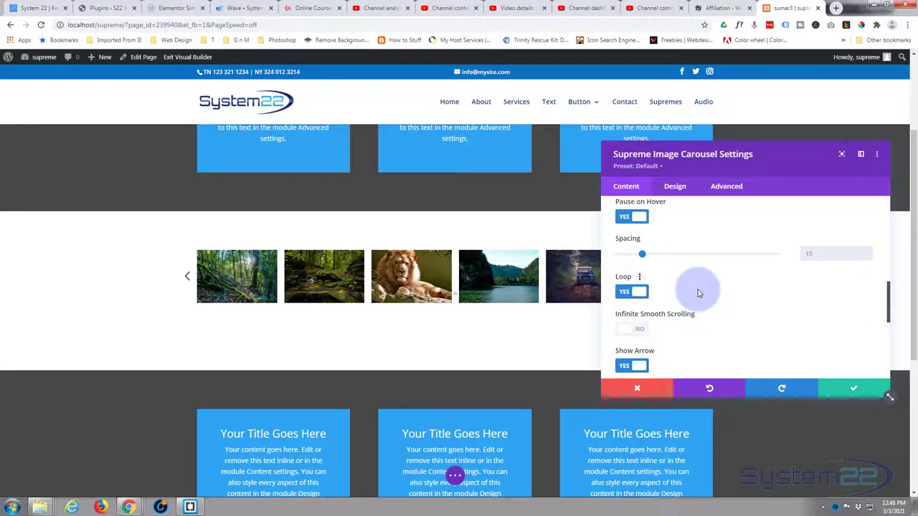
{"action": "scroll", "coordinate": [700, 293], "scroll_direction": "down", "scroll_amount": 1}
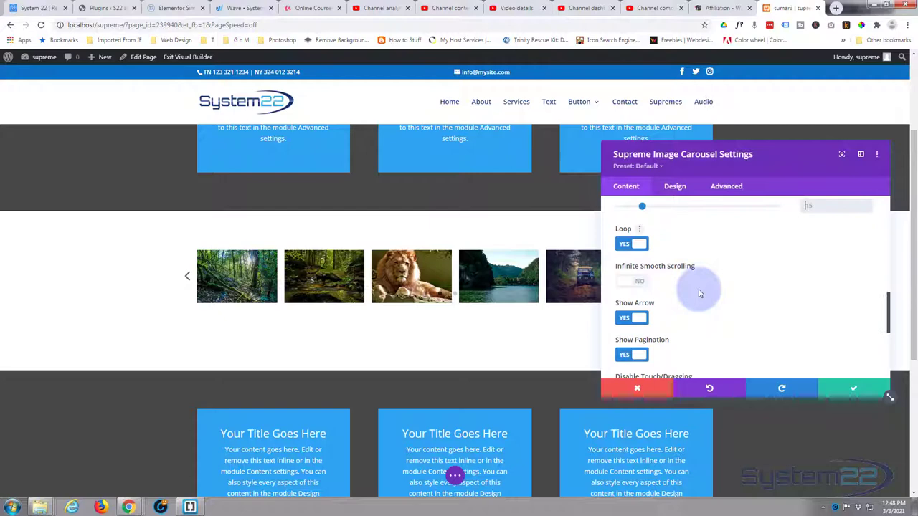
Keep Infinite Smooth Scrolling off and set Show Arrow and Show Pagination to NO
{"action": "left_click", "coordinate": [639, 284]}
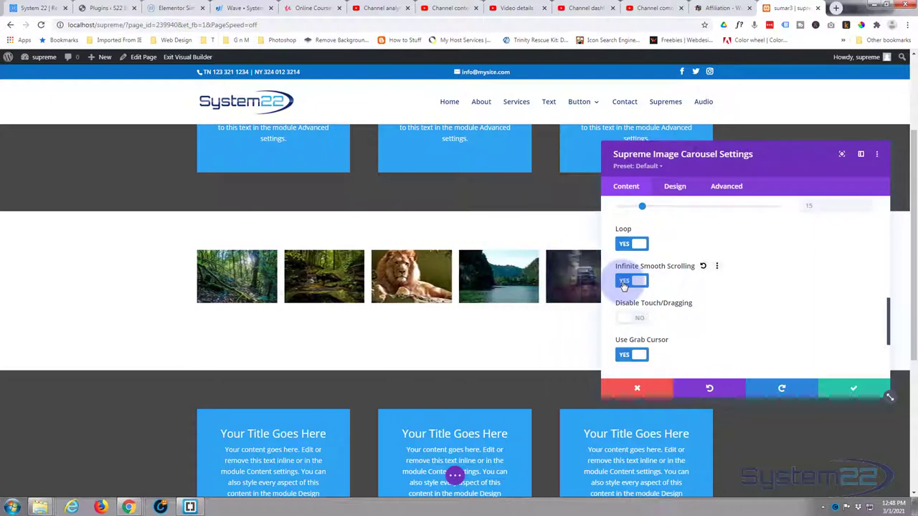
{"action": "left_click", "coordinate": [624, 284]}
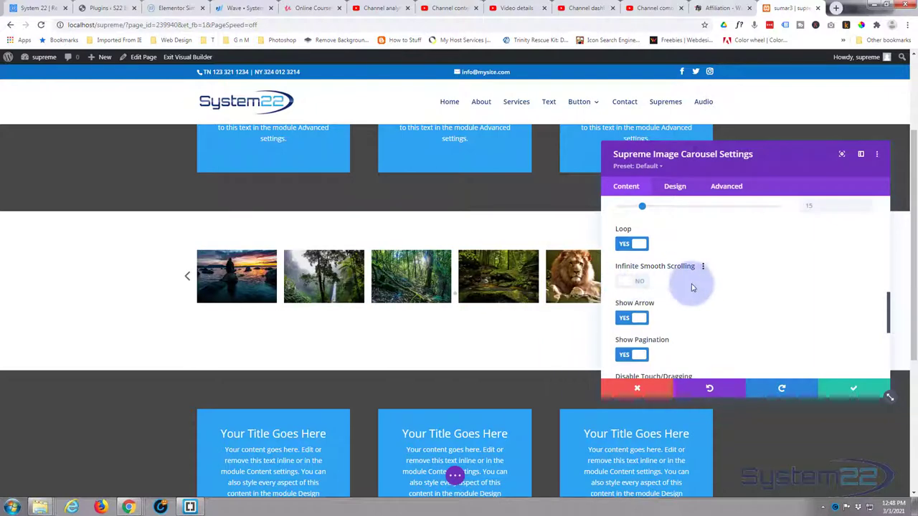
{"action": "scroll", "coordinate": [695, 285], "scroll_direction": "down", "scroll_amount": 1}
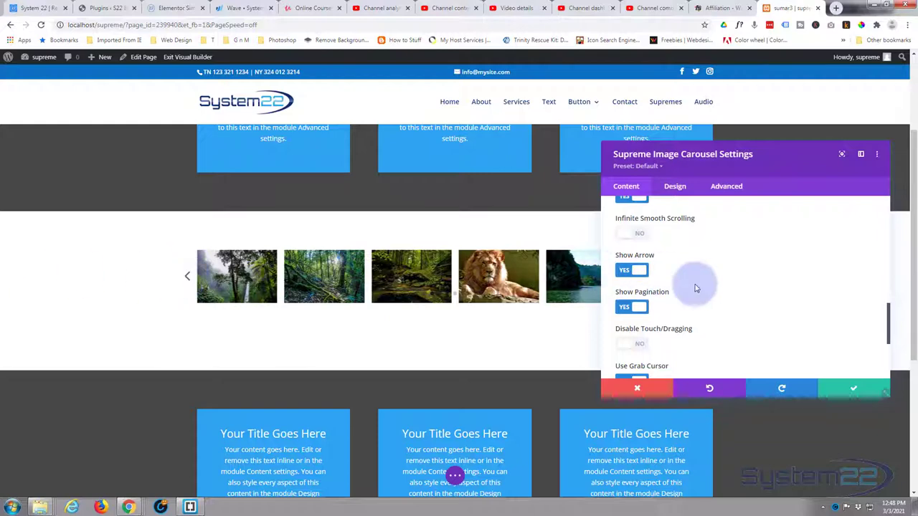
{"action": "left_click", "coordinate": [631, 273]}
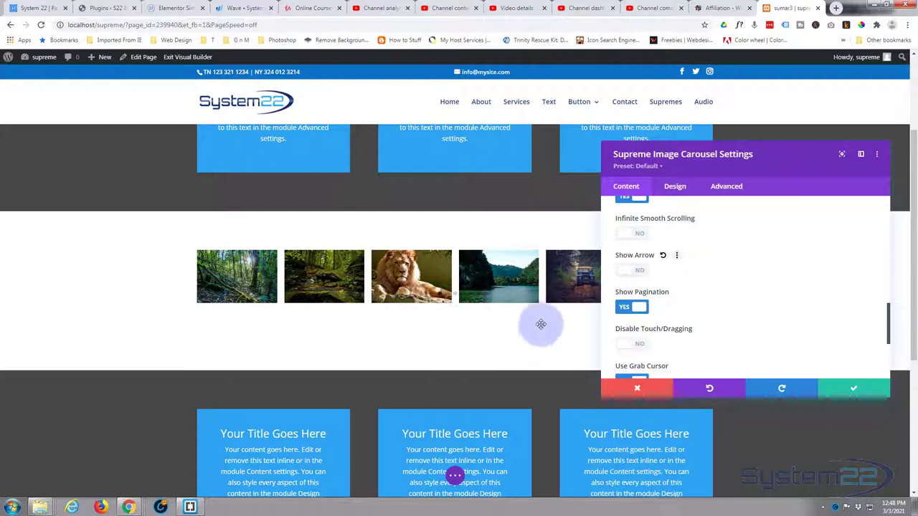
{"action": "left_click", "coordinate": [626, 307]}
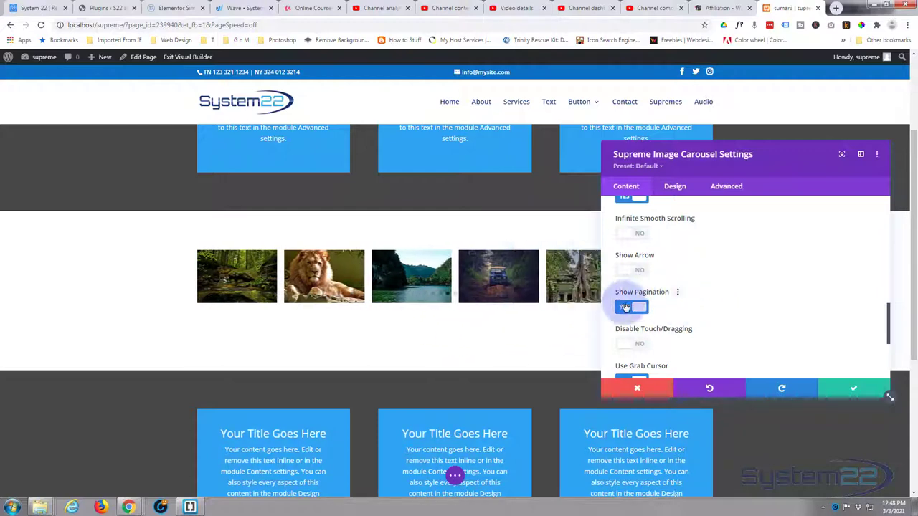
{"action": "scroll", "coordinate": [677, 294], "scroll_direction": "down", "scroll_amount": 2}
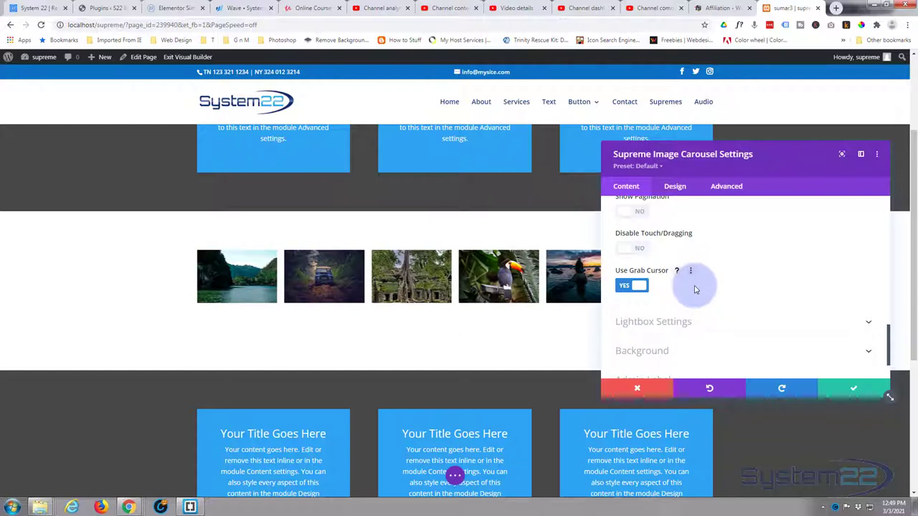
Turn on Open Image in Lightbox with Image Size at Full Size
{"action": "scroll", "coordinate": [696, 290], "scroll_direction": "down", "scroll_amount": 1}
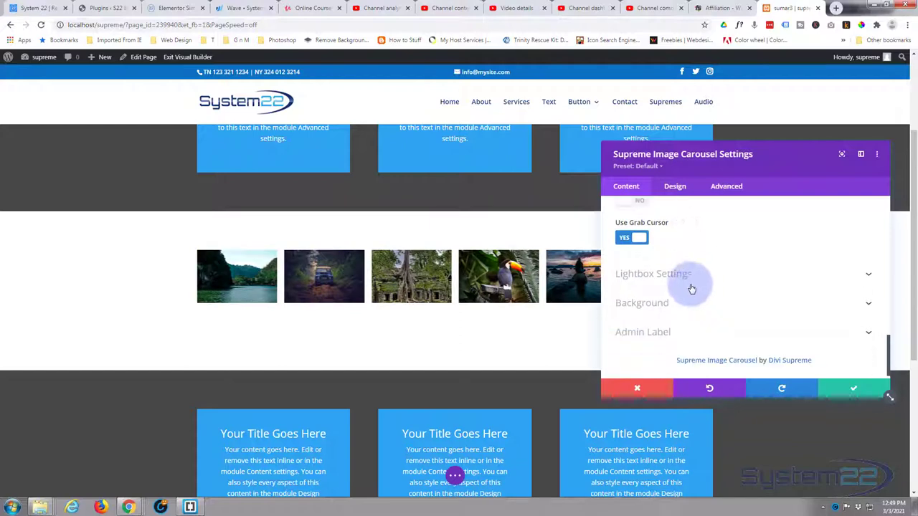
{"action": "left_click", "coordinate": [726, 274]}
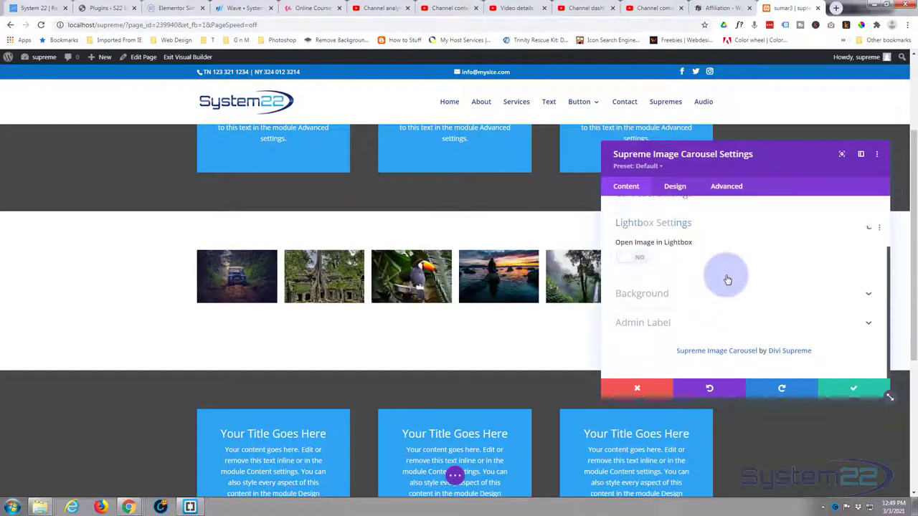
{"action": "left_click", "coordinate": [641, 261]}
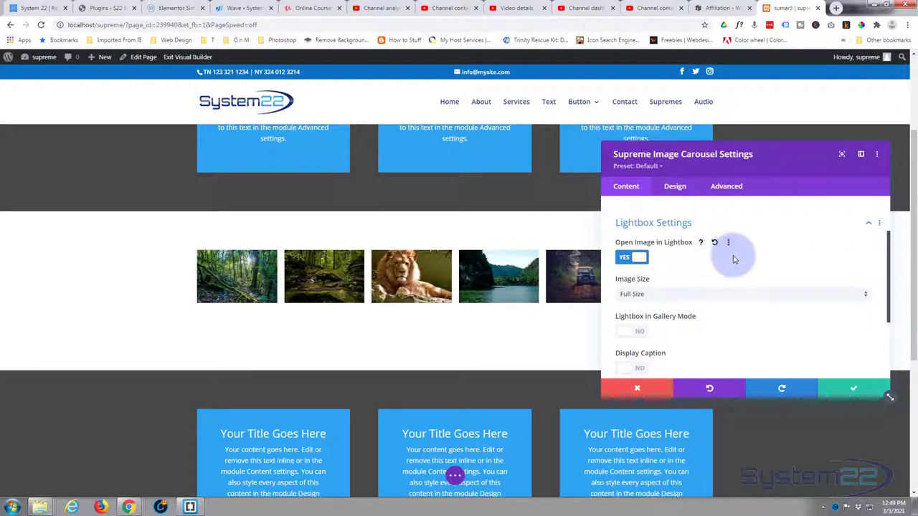
{"action": "scroll", "coordinate": [734, 259], "scroll_direction": "down", "scroll_amount": 3}
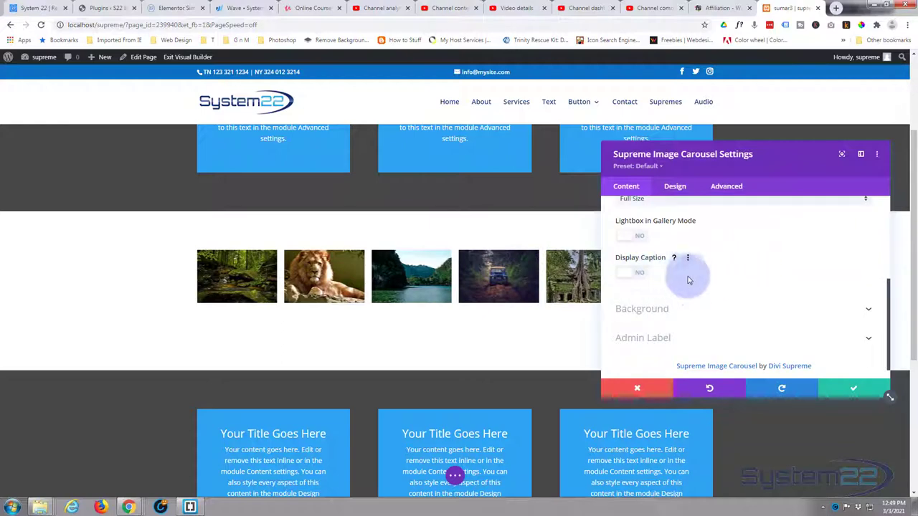
{"action": "scroll", "coordinate": [693, 278], "scroll_direction": "down", "scroll_amount": 1}
{"action": "scroll", "coordinate": [694, 278], "scroll_direction": "up", "scroll_amount": 5}
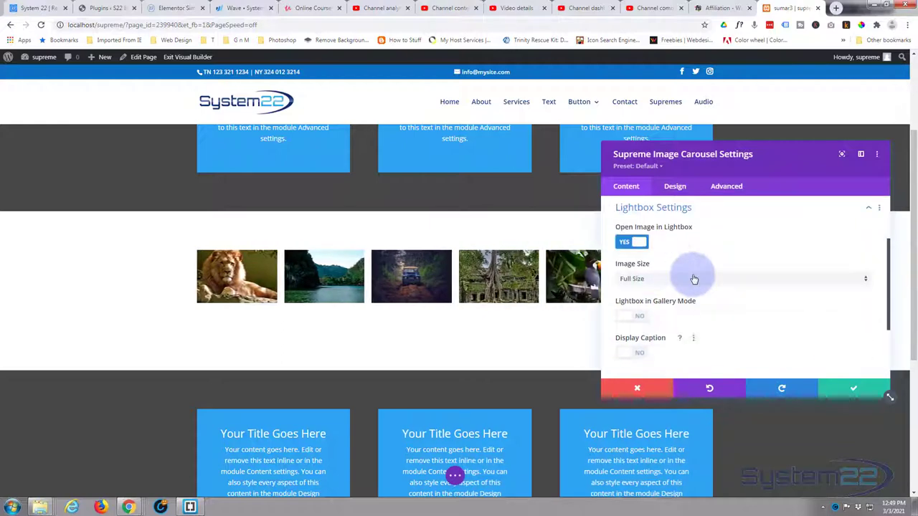
In Design > Layout, try Top horizontal alignment, then set it back to Center
{"action": "left_click", "coordinate": [675, 187]}
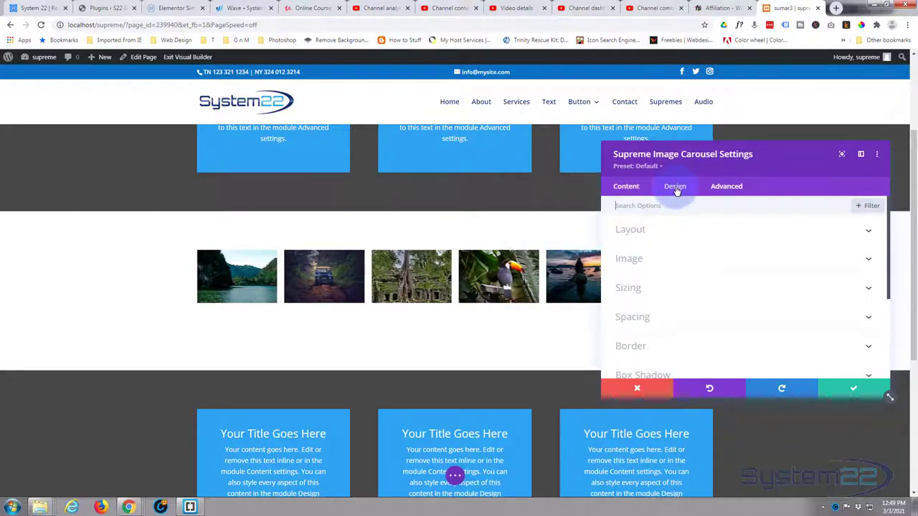
{"action": "left_click", "coordinate": [716, 235]}
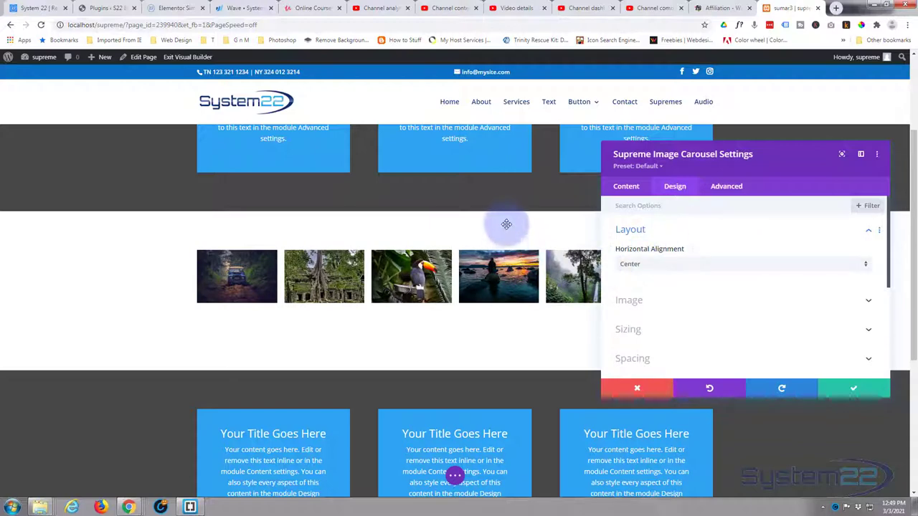
{"action": "left_click", "coordinate": [692, 265]}
{"action": "left_click", "coordinate": [659, 277]}
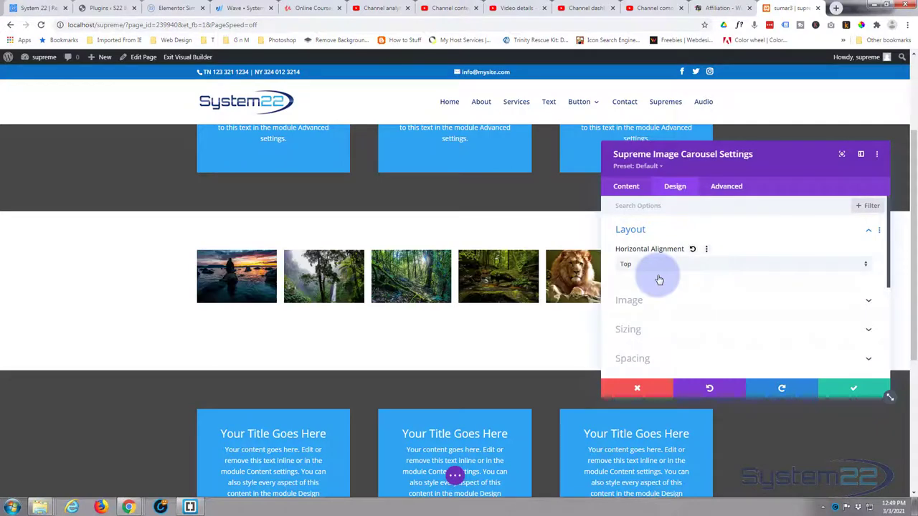
{"action": "left_click", "coordinate": [662, 270]}
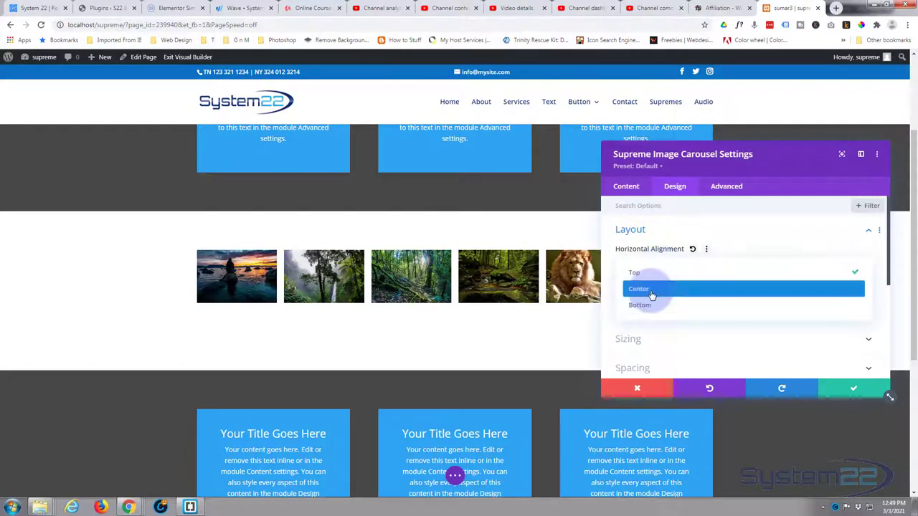
{"action": "left_click", "coordinate": [649, 289]}
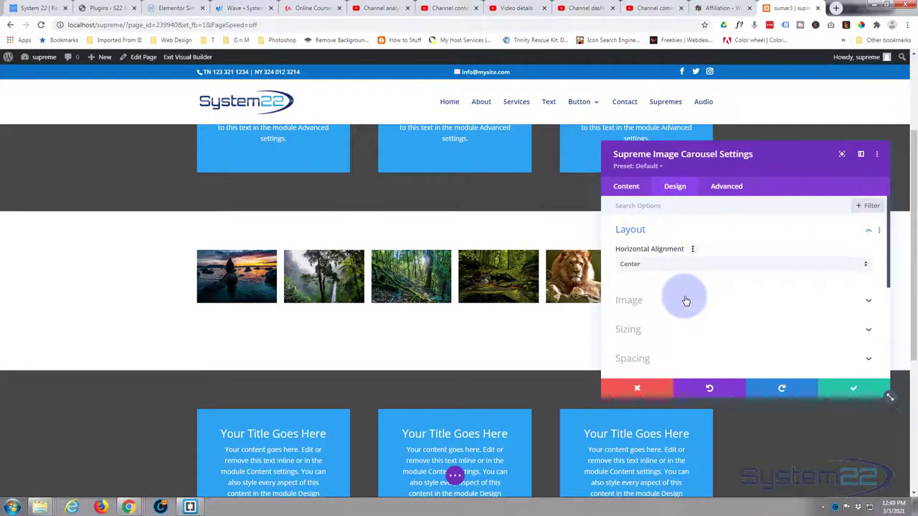
Review the Image styling options, leaving the 0px border and image filters at defaults
{"action": "left_click", "coordinate": [686, 300]}
{"action": "left_click", "coordinate": [641, 252]}
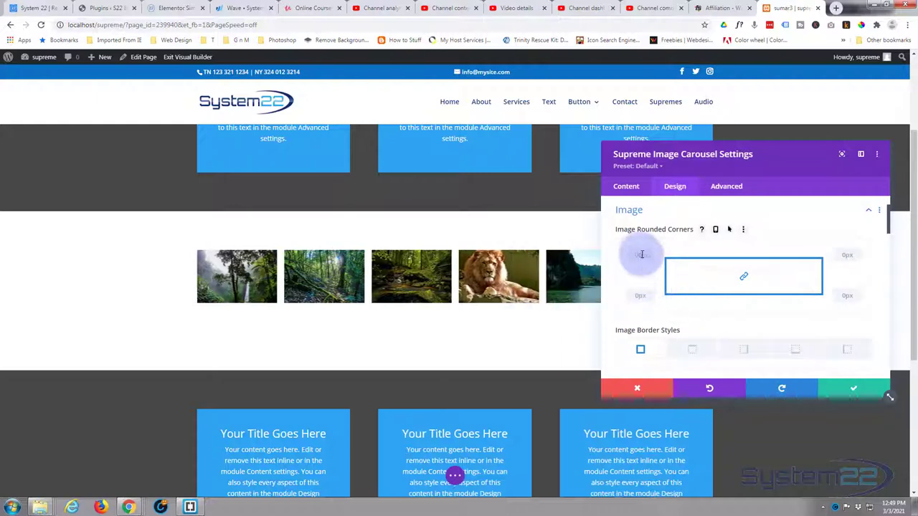
{"action": "scroll", "coordinate": [660, 288], "scroll_direction": "down", "scroll_amount": 5}
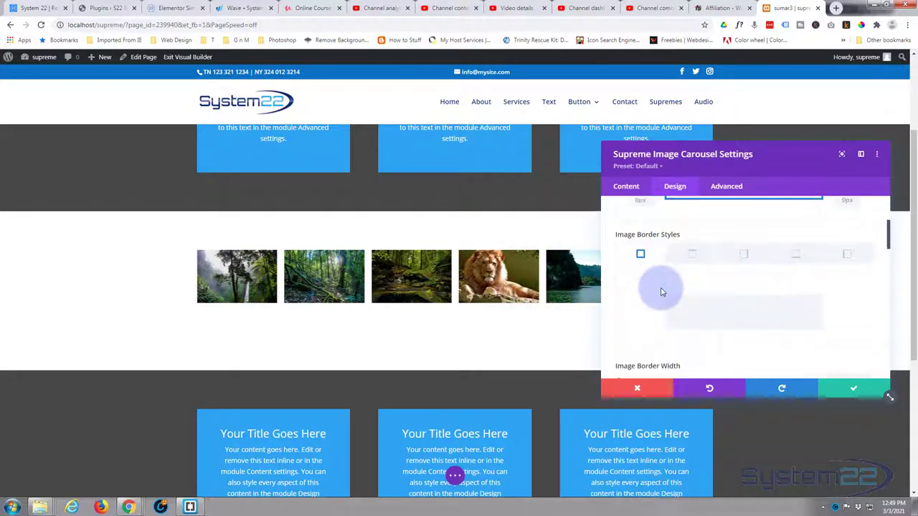
{"action": "scroll", "coordinate": [663, 291], "scroll_direction": "down", "scroll_amount": 5}
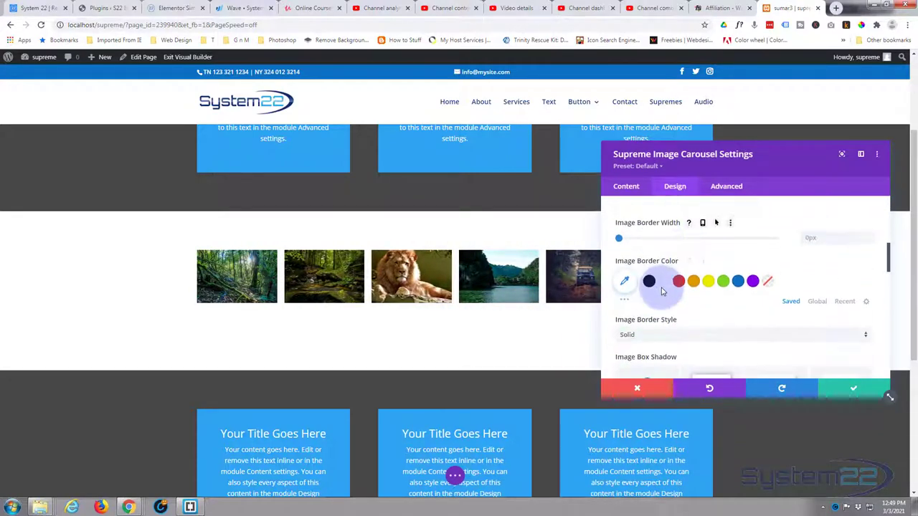
{"action": "scroll", "coordinate": [663, 291], "scroll_direction": "down", "scroll_amount": 5}
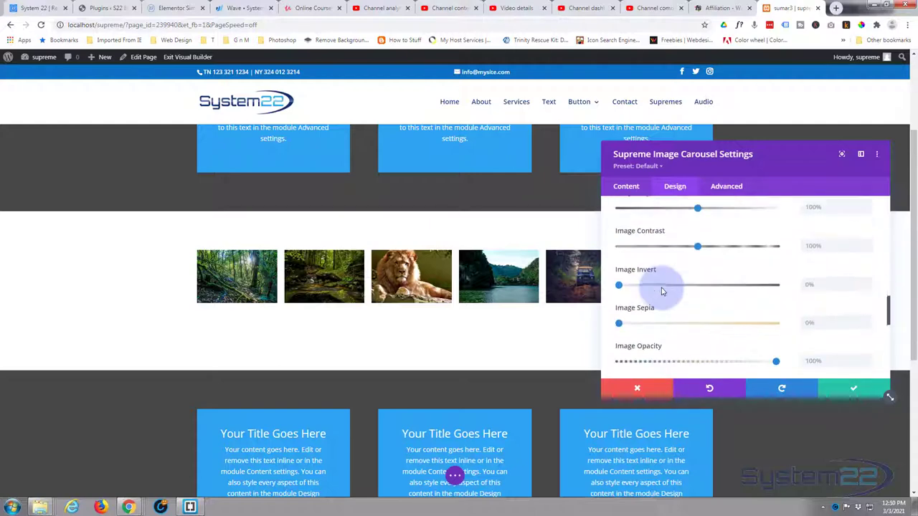
{"action": "scroll", "coordinate": [663, 292], "scroll_direction": "down", "scroll_amount": 3}
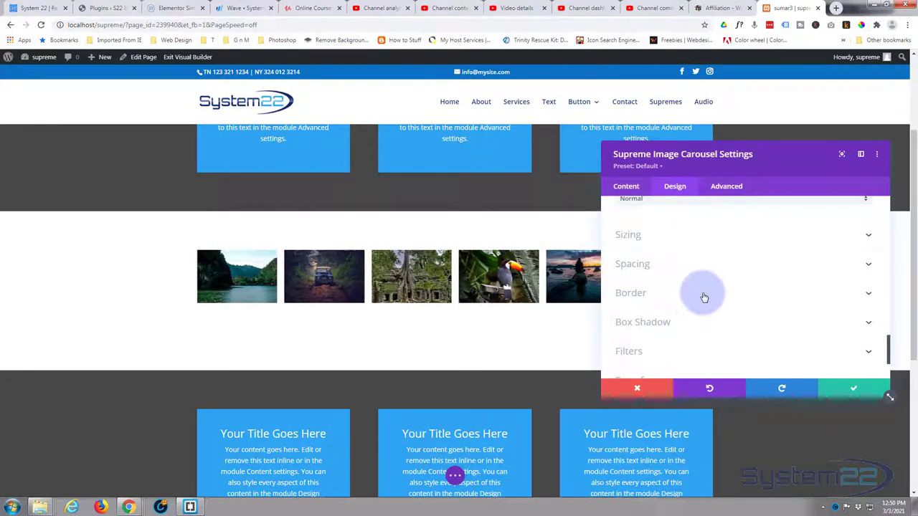
{"action": "scroll", "coordinate": [704, 295], "scroll_direction": "down", "scroll_amount": 1}
{"action": "scroll", "coordinate": [703, 294], "scroll_direction": "down", "scroll_amount": 2}
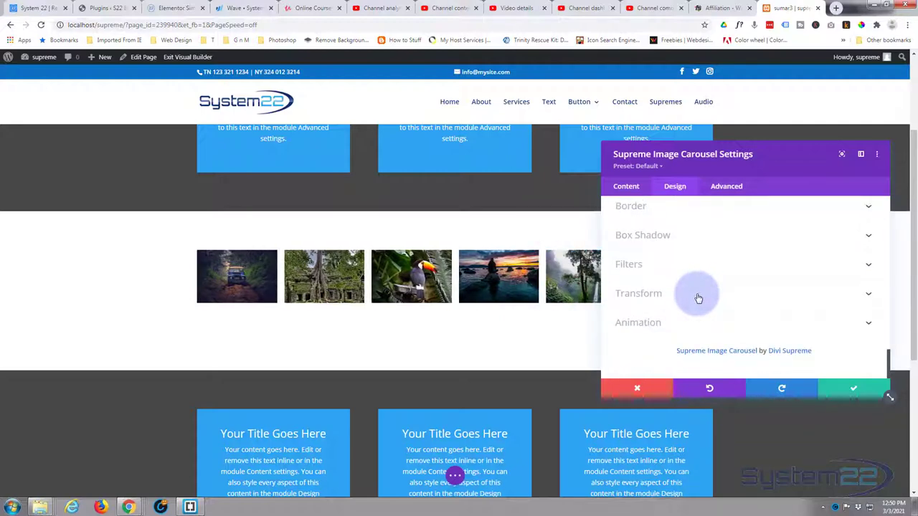
Save the carousel module and set the carousel row's Width to 100%
{"action": "left_click", "coordinate": [864, 396]}
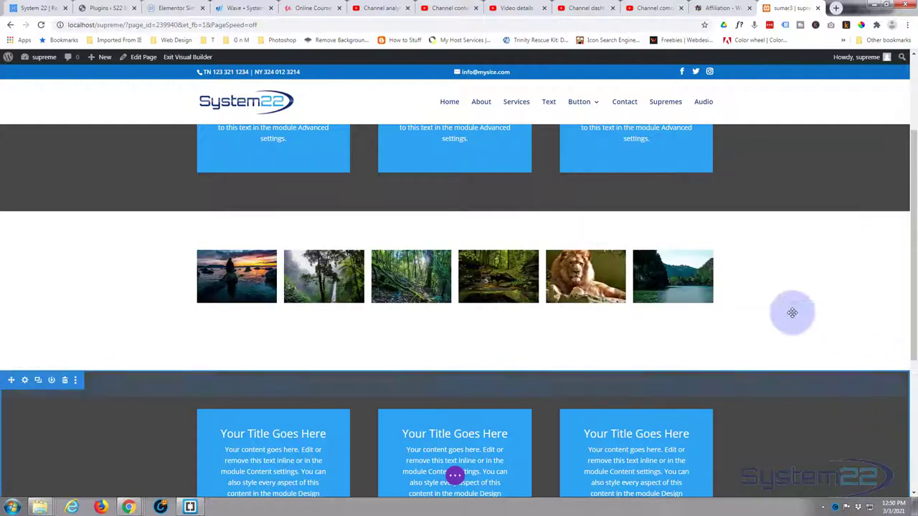
{"action": "mouse_move", "coordinate": [365, 328]}
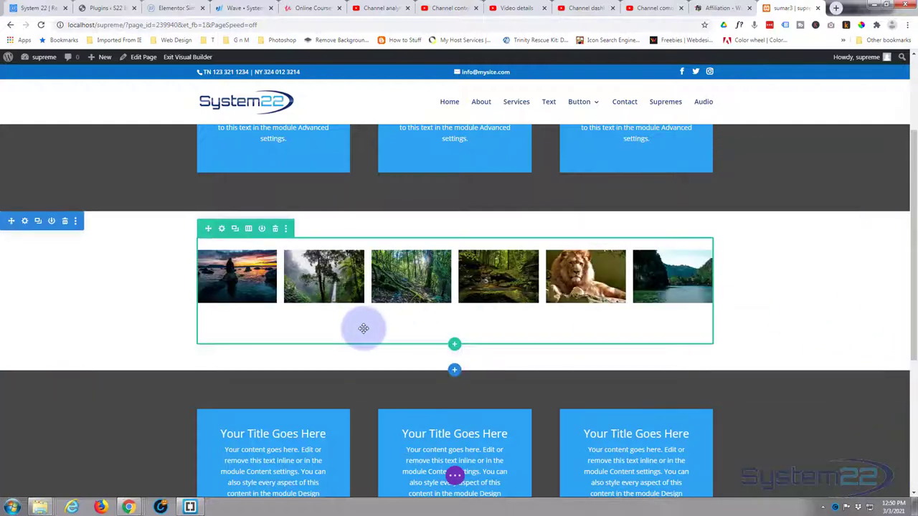
{"action": "left_click", "coordinate": [221, 229]}
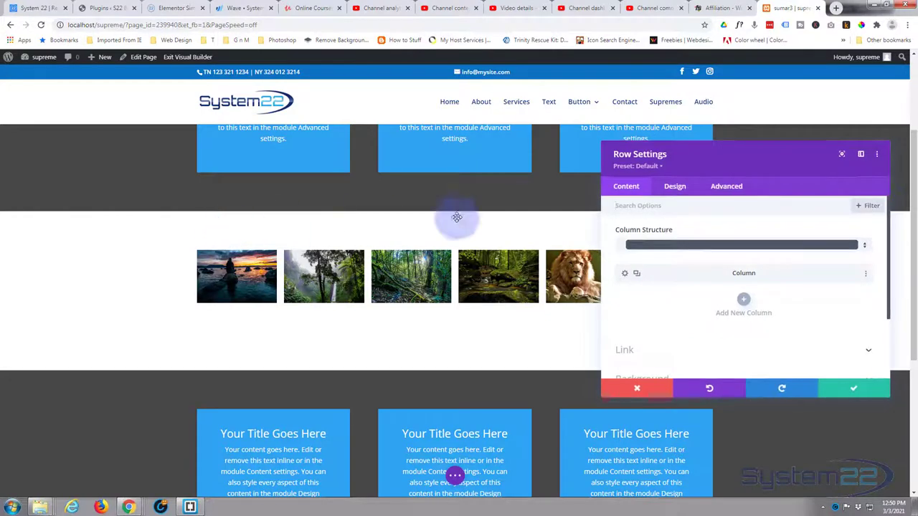
{"action": "left_click", "coordinate": [675, 187]}
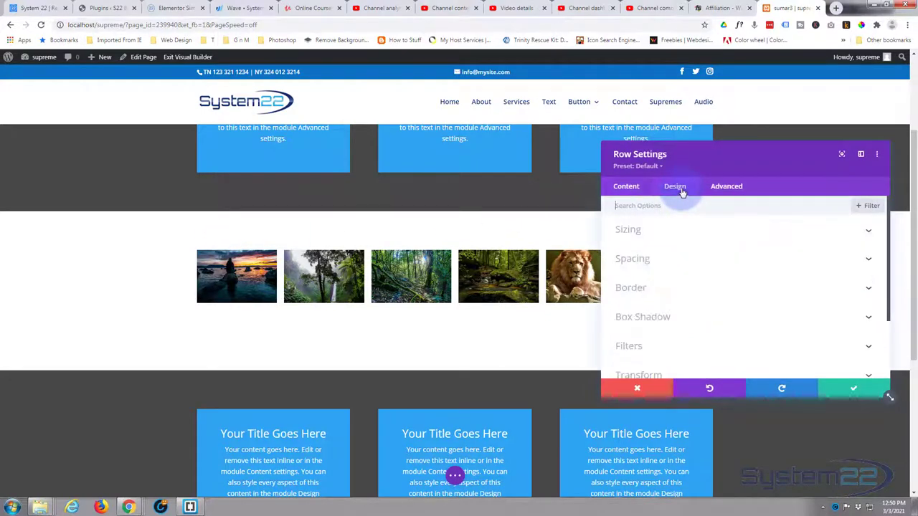
{"action": "left_click", "coordinate": [685, 239]}
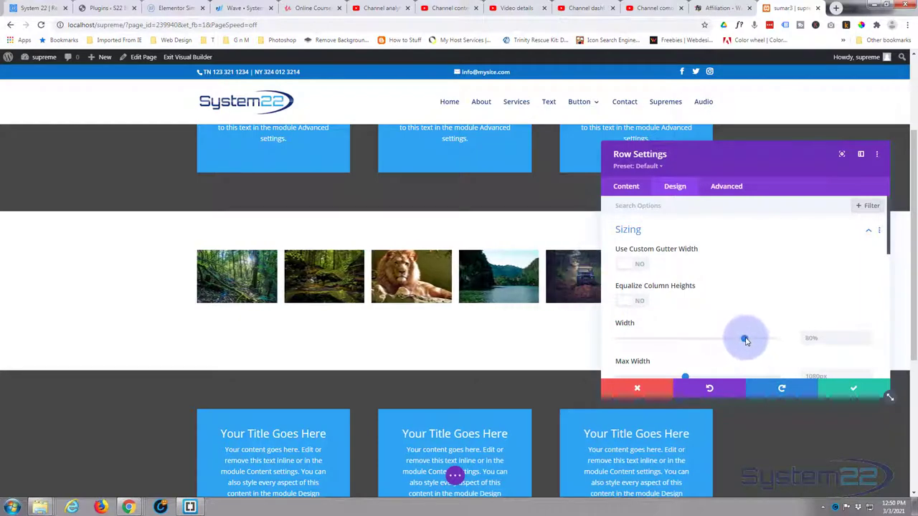
{"action": "left_click_drag", "start_coordinate": [746, 339], "coordinate": [796, 343]}
Set the row's Max Width to 100% as well
{"action": "scroll", "coordinate": [789, 283], "scroll_direction": "down", "scroll_amount": 2}
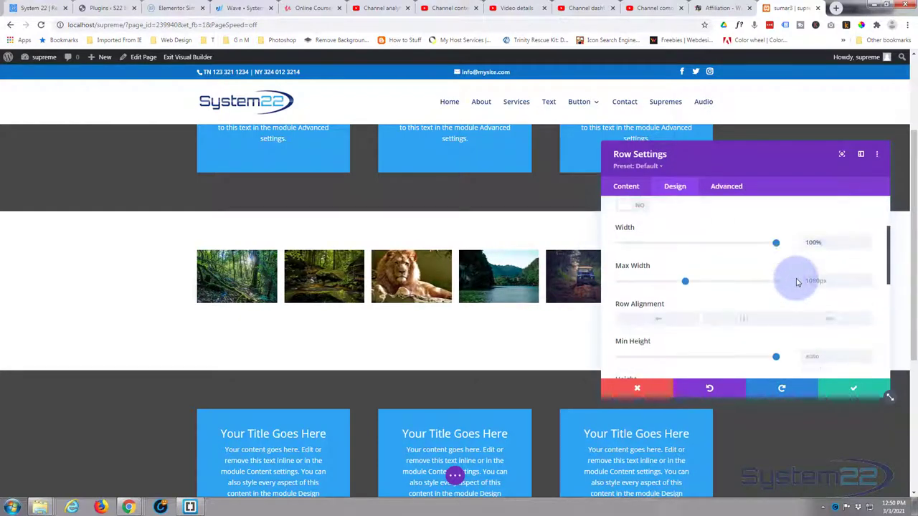
{"action": "double_click", "coordinate": [805, 244]}
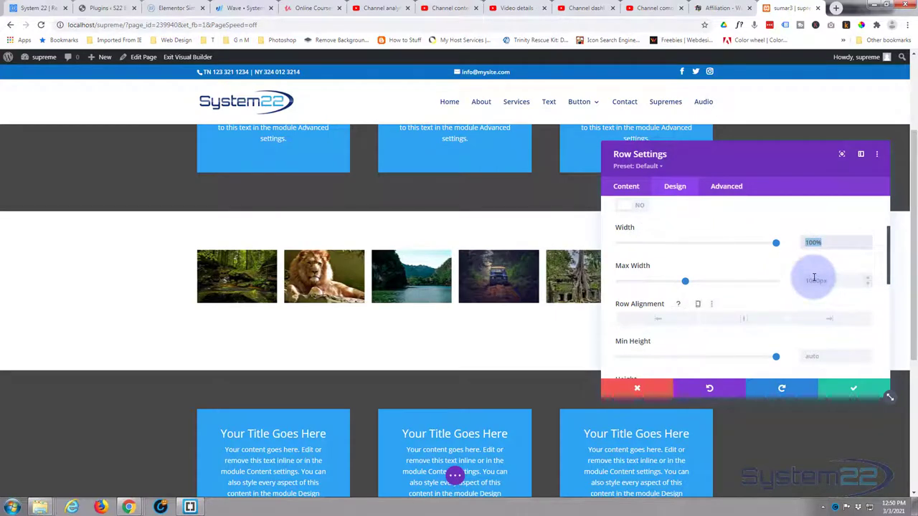
{"action": "left_click", "coordinate": [814, 281]}
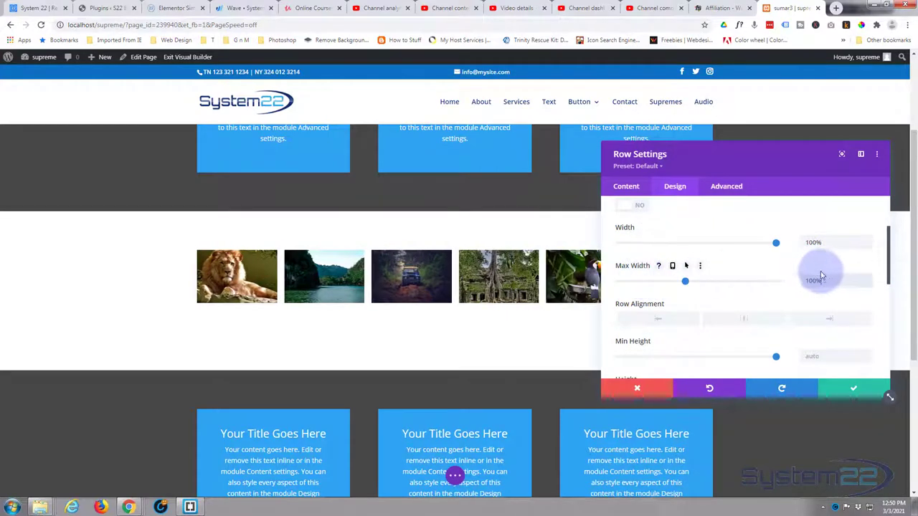
{"action": "type", "text": "100%"}
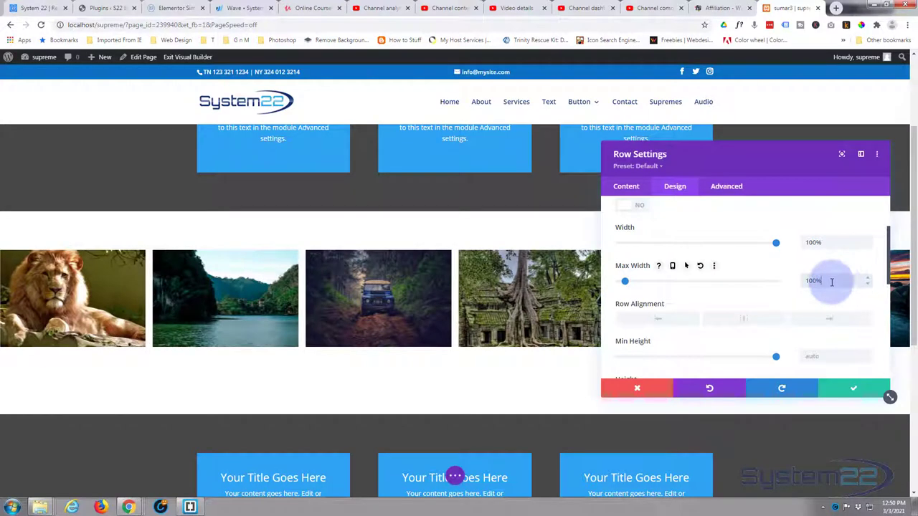
{"action": "left_click_drag", "start_coordinate": [732, 159], "coordinate": [706, 287]}
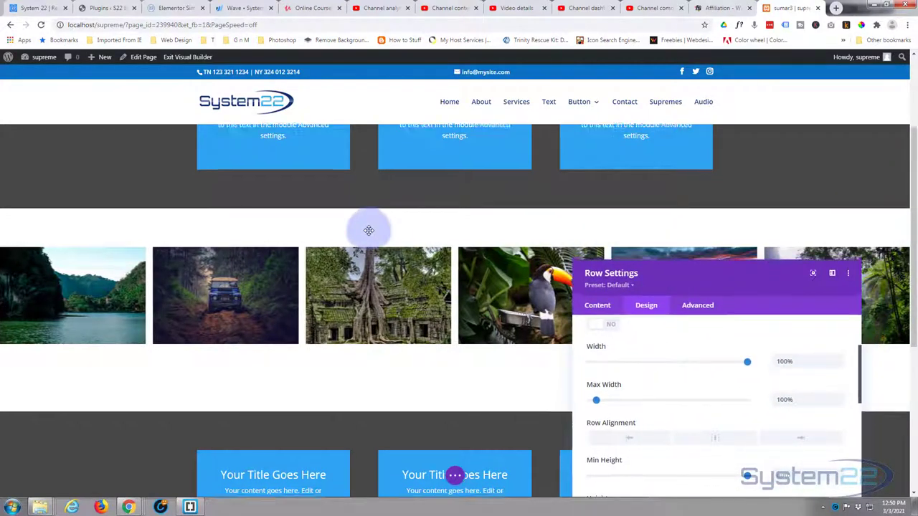
{"action": "scroll", "coordinate": [369, 230], "scroll_direction": "down", "scroll_amount": 1}
{"action": "scroll", "coordinate": [371, 235], "scroll_direction": "down", "scroll_amount": 1}
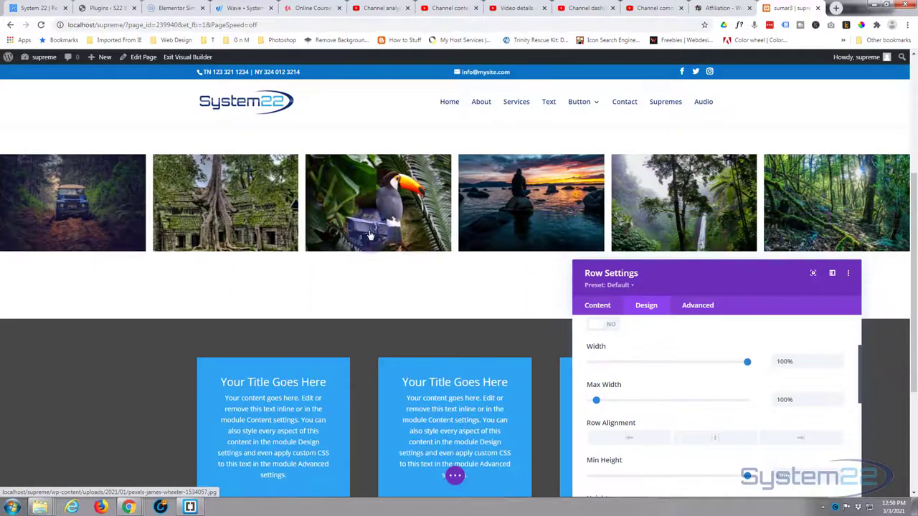
{"action": "left_click_drag", "start_coordinate": [660, 276], "coordinate": [670, 275]}
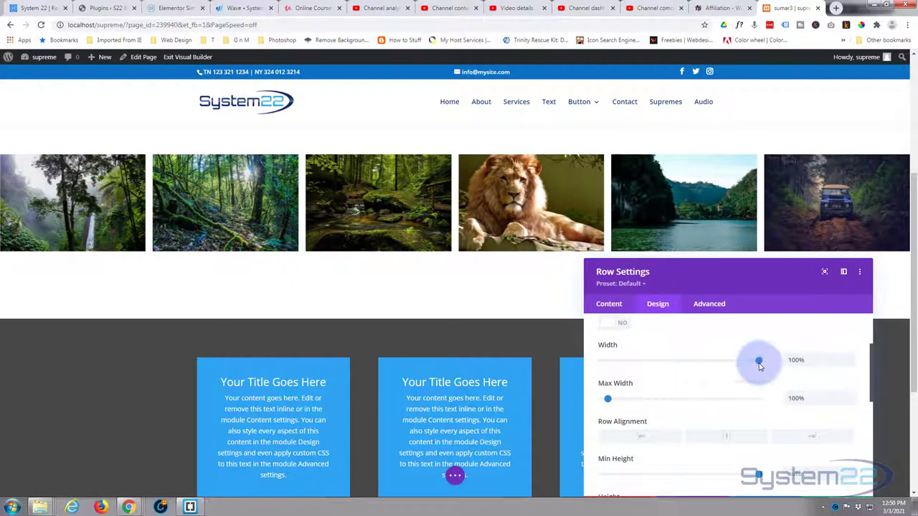
Give the carousel row linked 15px left and right padding and save the row settings
{"action": "scroll", "coordinate": [718, 332], "scroll_direction": "down", "scroll_amount": 1}
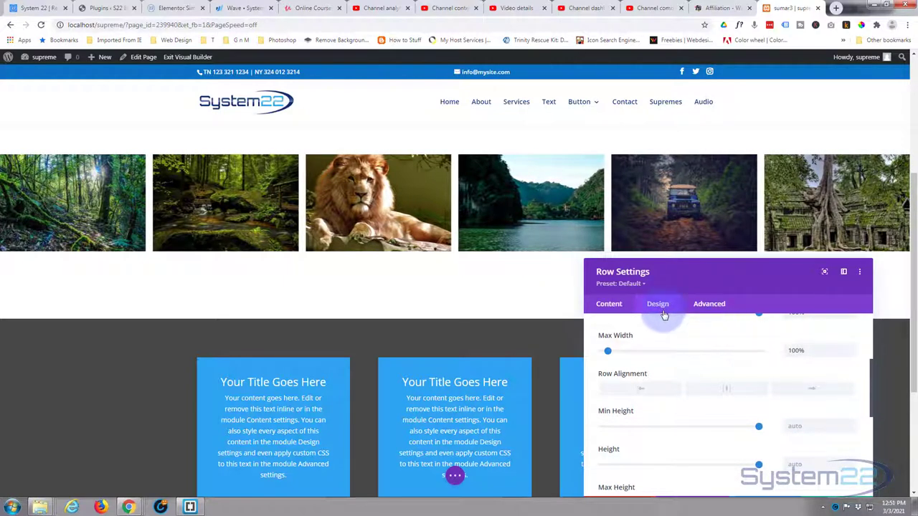
{"action": "scroll", "coordinate": [664, 337], "scroll_direction": "down", "scroll_amount": 4}
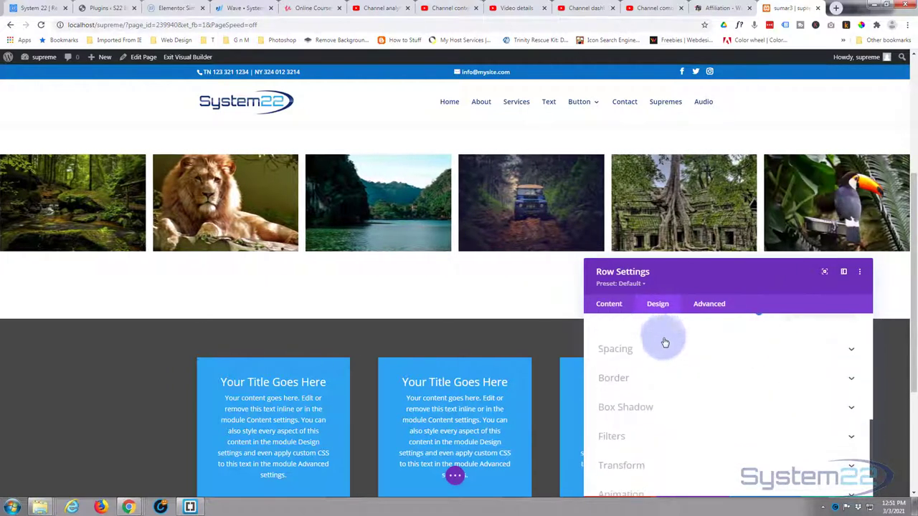
{"action": "left_click", "coordinate": [656, 349]}
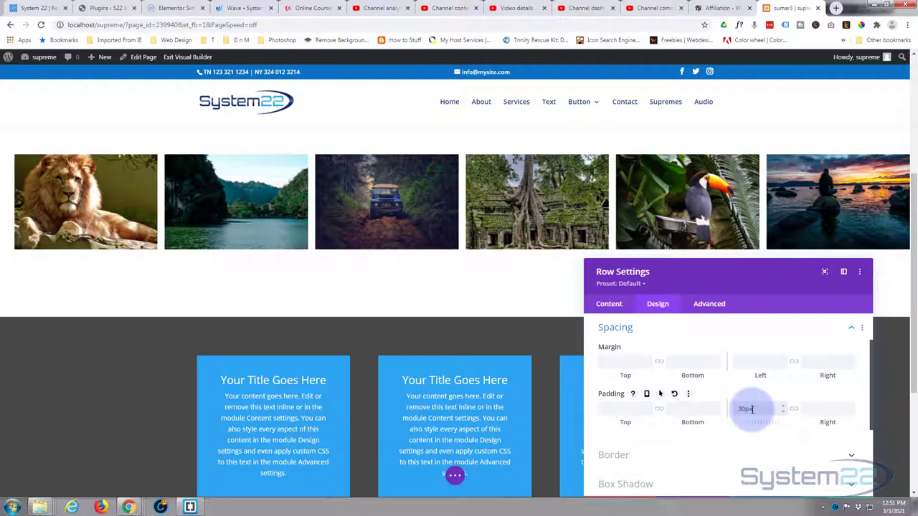
{"action": "left_click", "coordinate": [795, 412]}
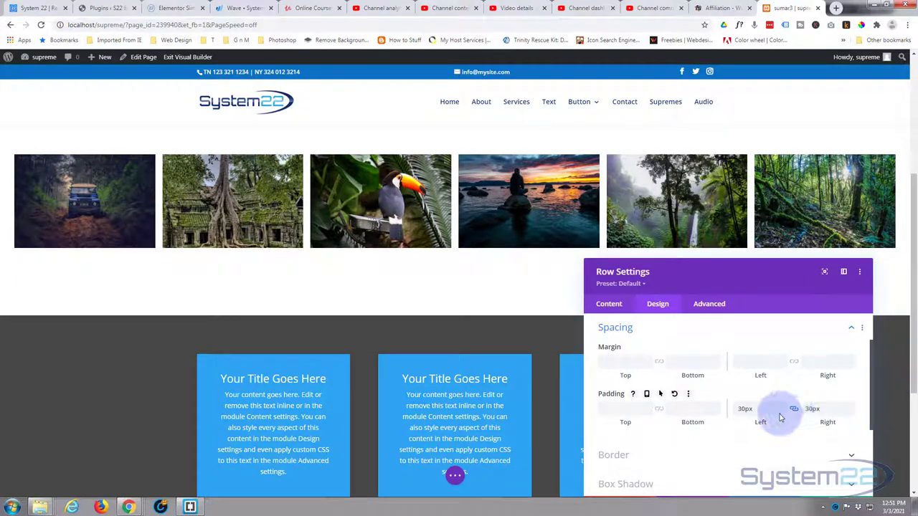
{"action": "left_click", "coordinate": [739, 411]}
{"action": "double_click", "coordinate": [743, 409]}
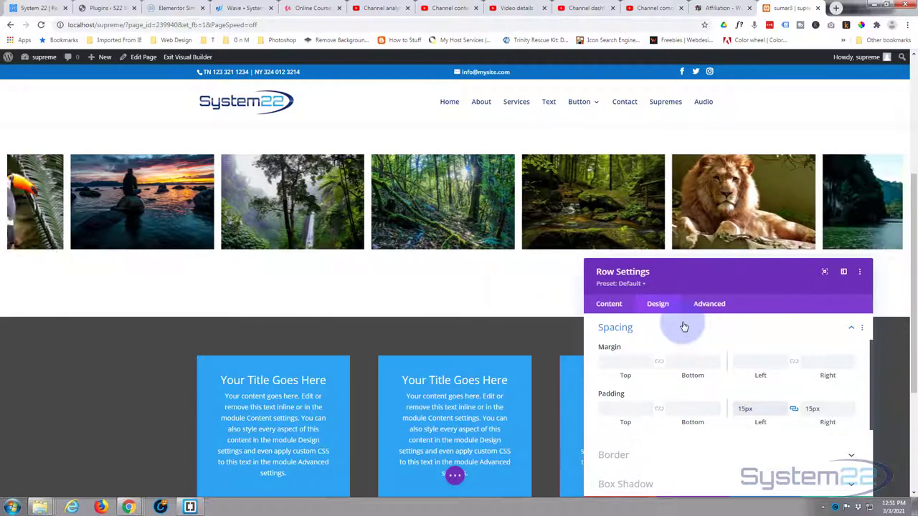
{"action": "left_click_drag", "start_coordinate": [764, 282], "coordinate": [778, 163]}
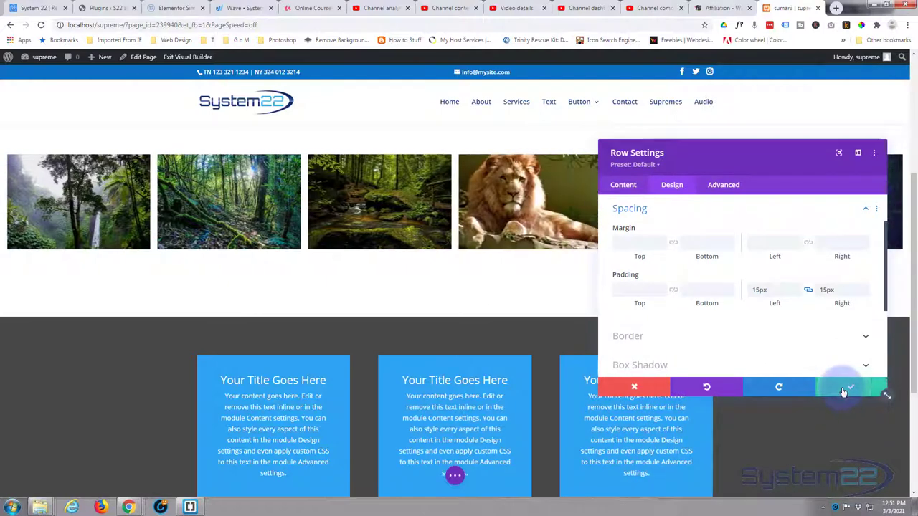
{"action": "left_click", "coordinate": [845, 391]}
{"action": "scroll", "coordinate": [546, 299], "scroll_direction": "up", "scroll_amount": 2}
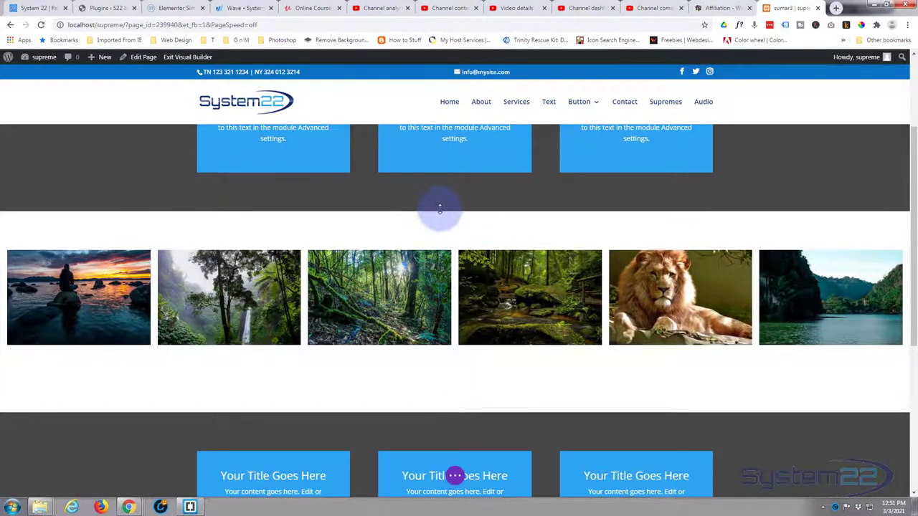
{"action": "left_click", "coordinate": [454, 214]}
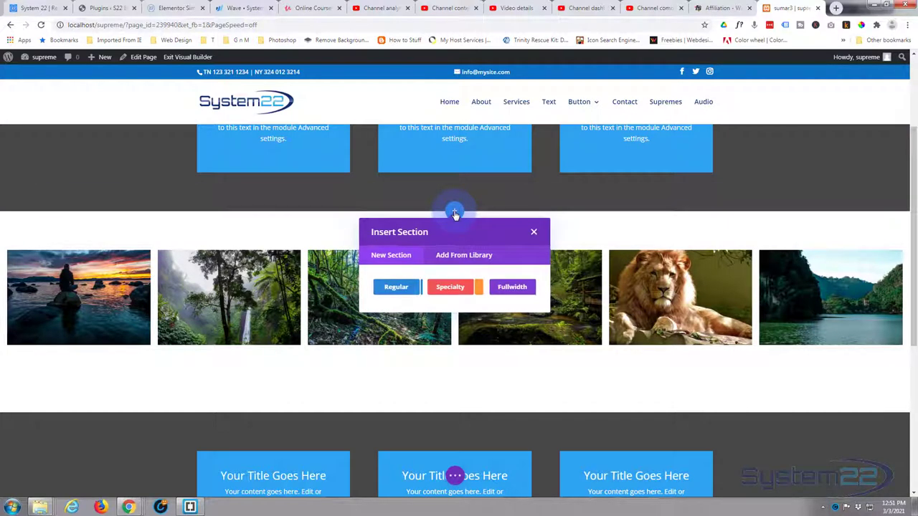
{"action": "left_click", "coordinate": [514, 289]}
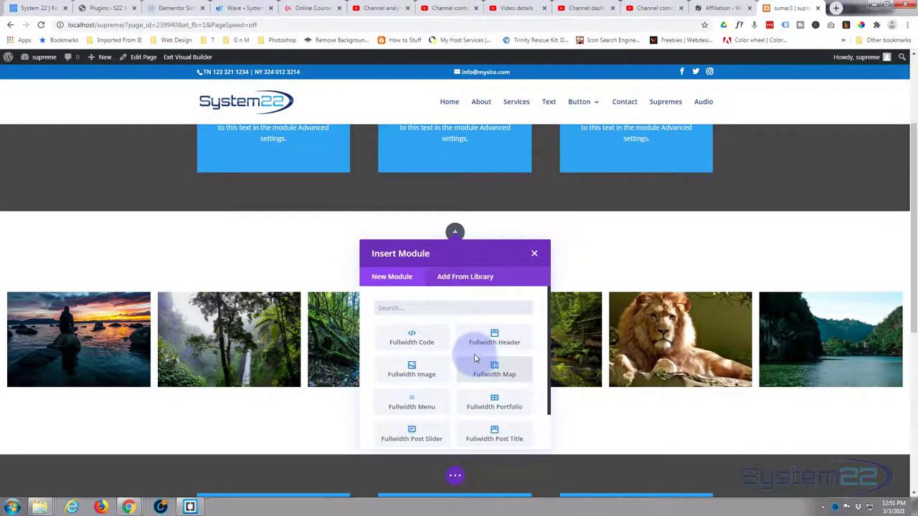
{"action": "scroll", "coordinate": [474, 359], "scroll_direction": "down", "scroll_amount": 1}
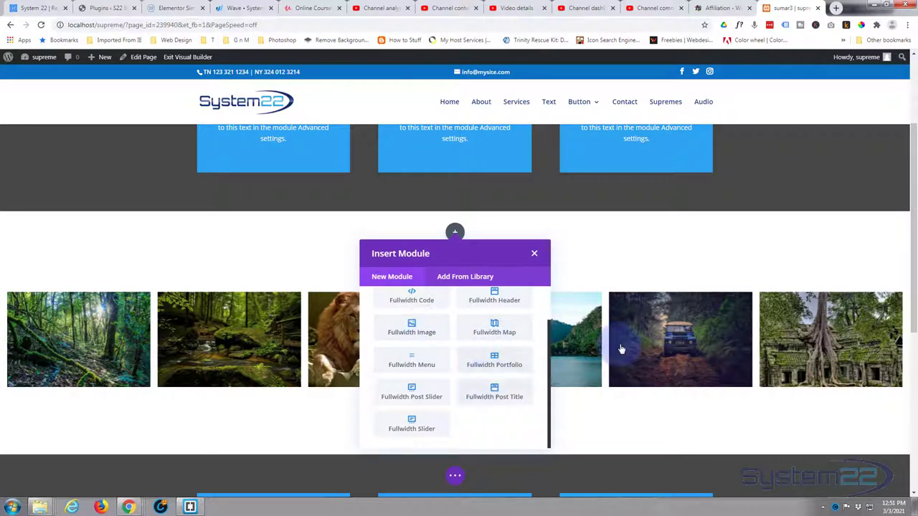
{"action": "left_click", "coordinate": [432, 364]}
{"action": "scroll", "coordinate": [435, 367], "scroll_direction": "up", "scroll_amount": 2}
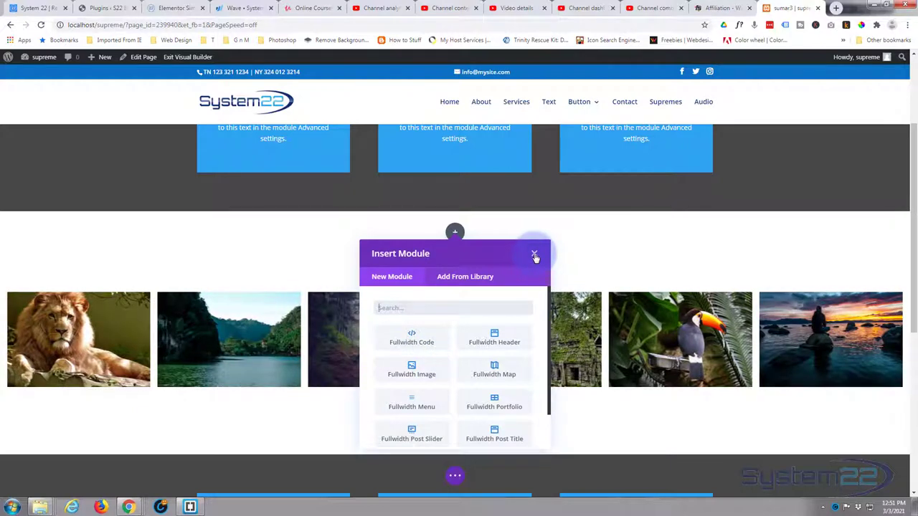
{"action": "left_click", "coordinate": [535, 256]}
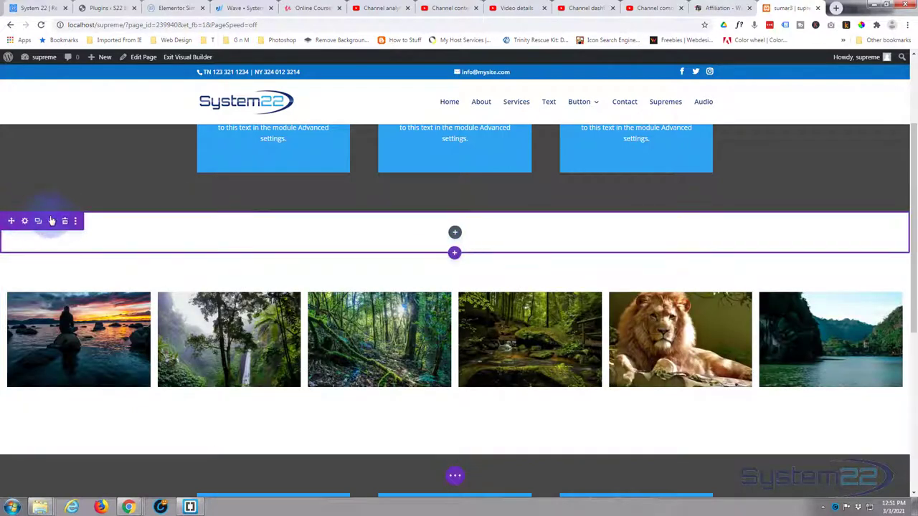
{"action": "left_click", "coordinate": [65, 222]}
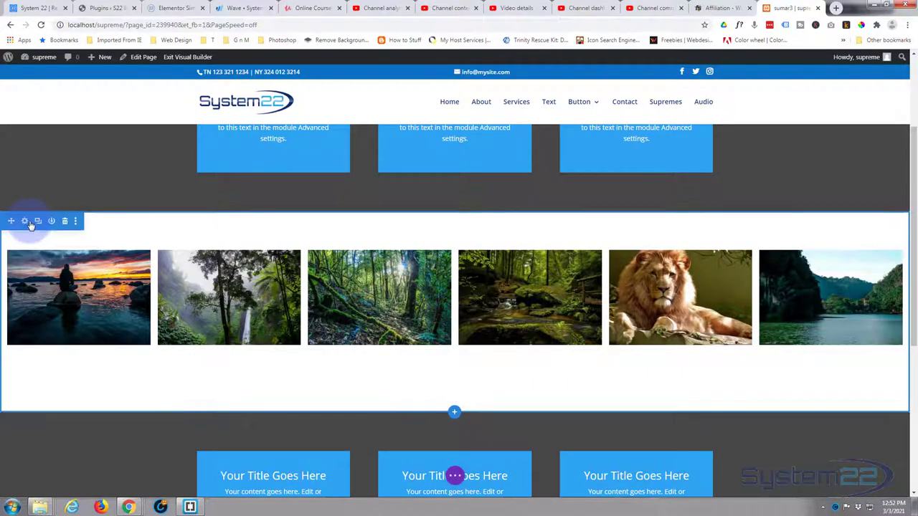
Change the carousel section's bottom padding from 54px to 0 and save the section settings
{"action": "left_click", "coordinate": [24, 221]}
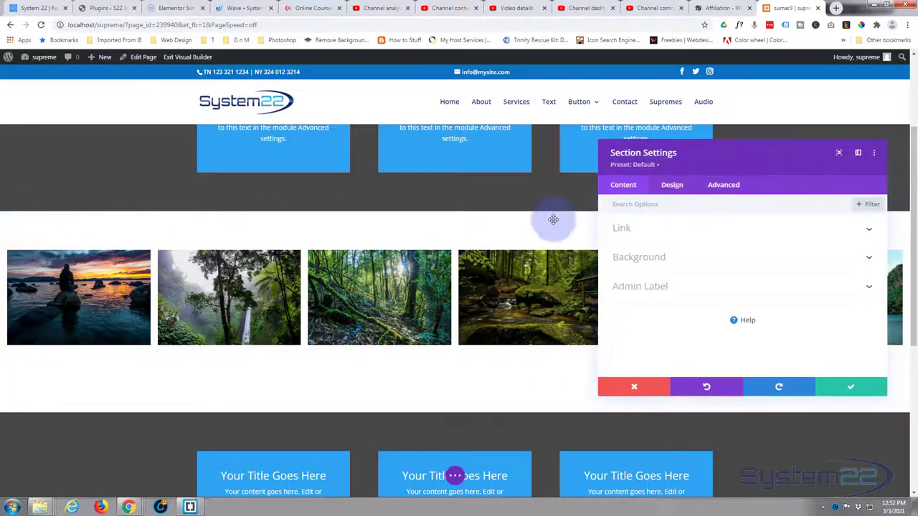
{"action": "left_click", "coordinate": [672, 185]}
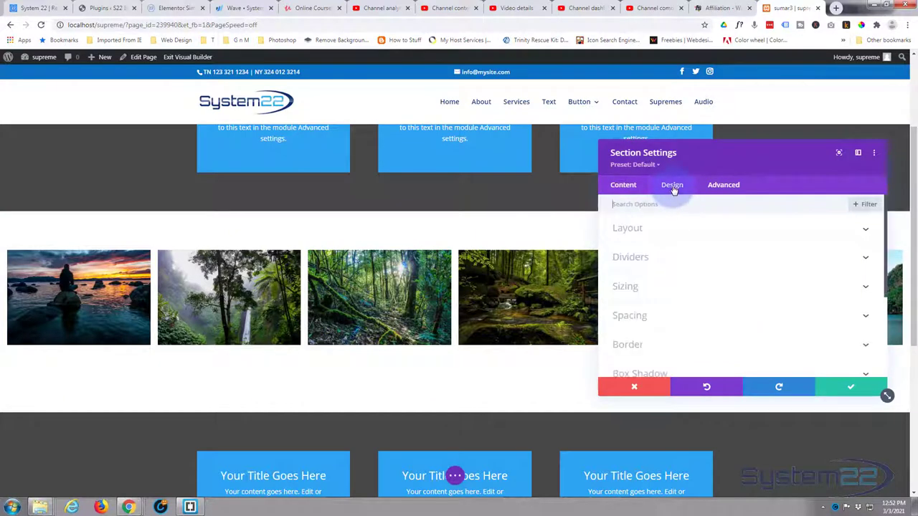
{"action": "left_click", "coordinate": [698, 315]}
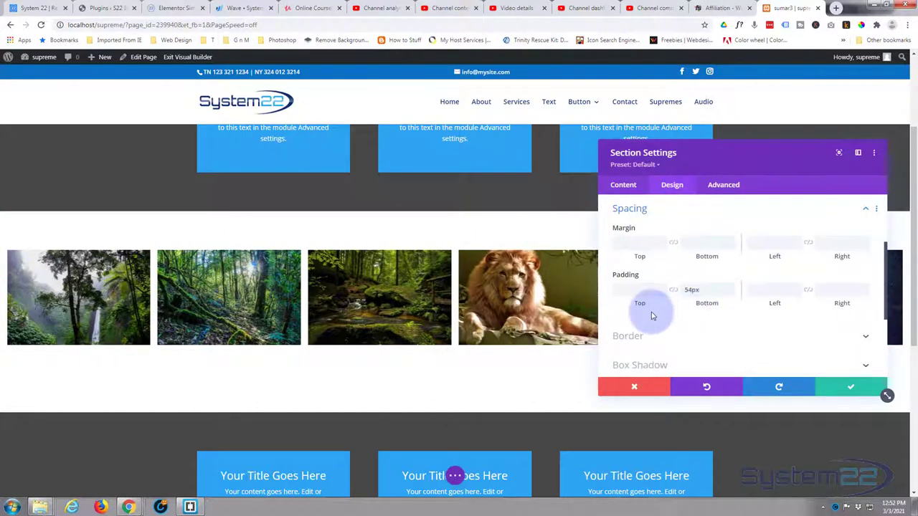
{"action": "left_click_drag", "start_coordinate": [696, 291], "coordinate": [675, 291]}
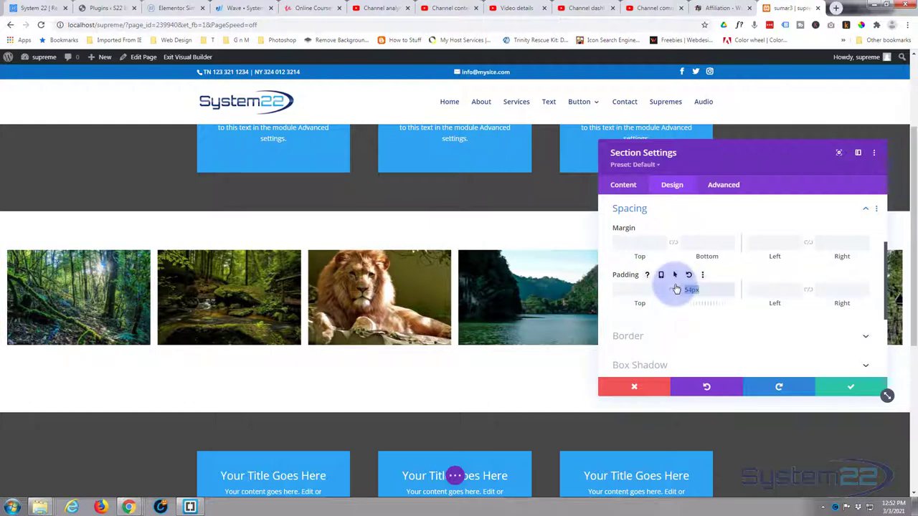
{"action": "type", "text": "0"}
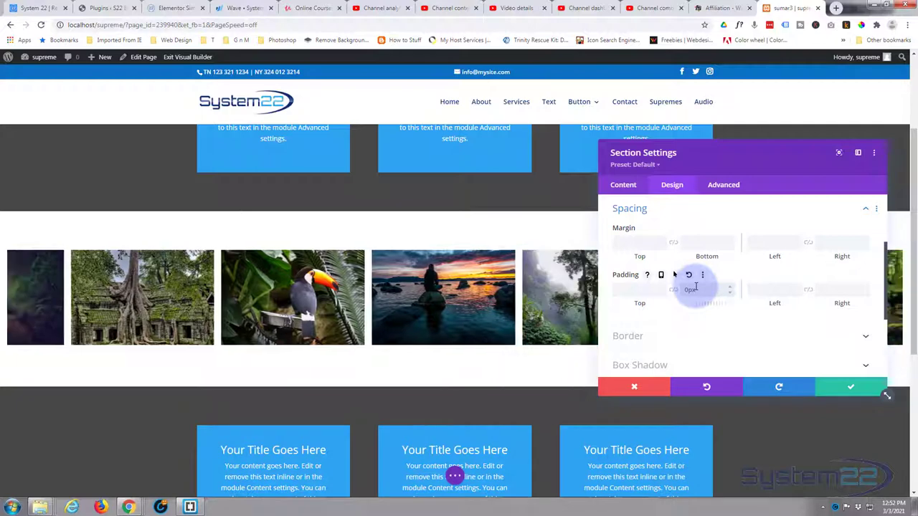
{"action": "left_click", "coordinate": [695, 287]}
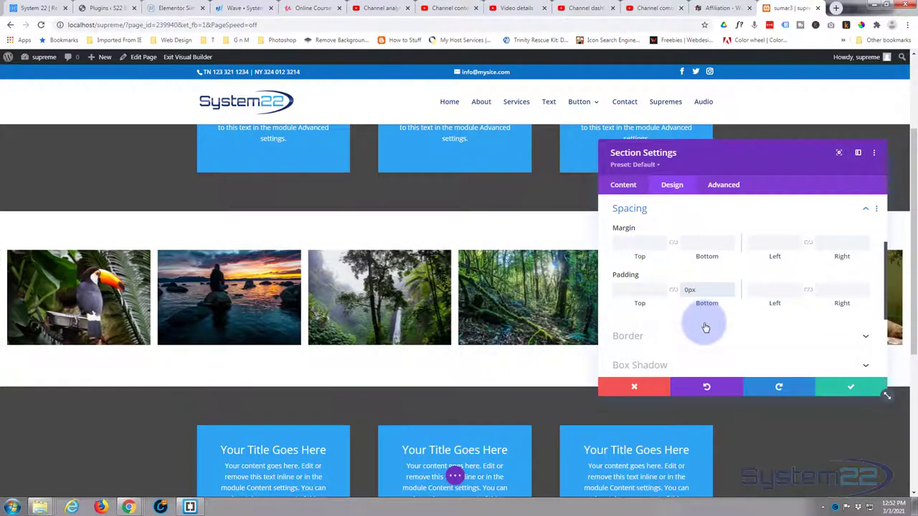
{"action": "left_click", "coordinate": [846, 389]}
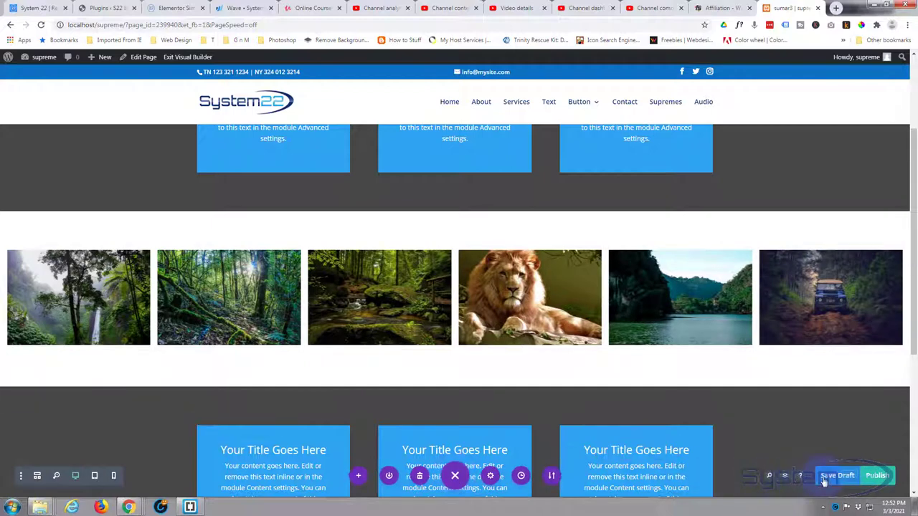
Save the draft, exit the Visual Builder, and check the lion photo opens and closes in the lightbox
{"action": "left_click", "coordinate": [830, 477]}
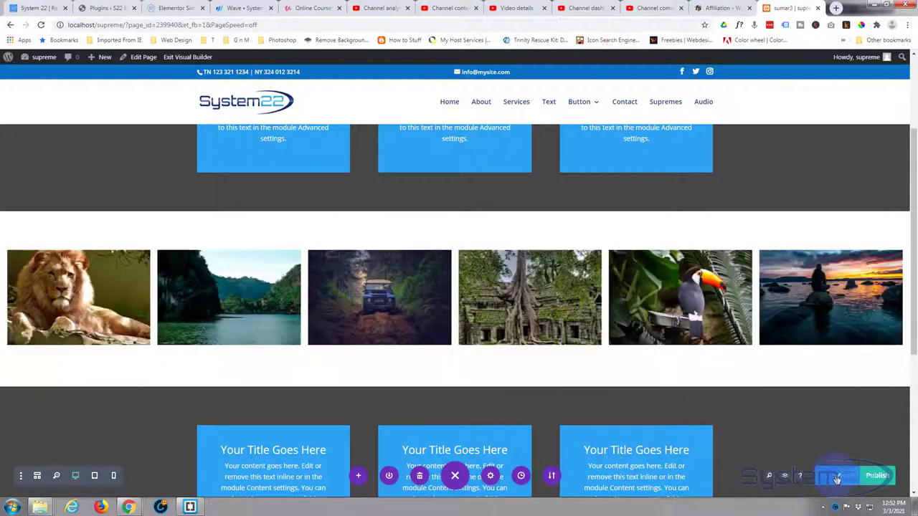
{"action": "left_click", "coordinate": [185, 57]}
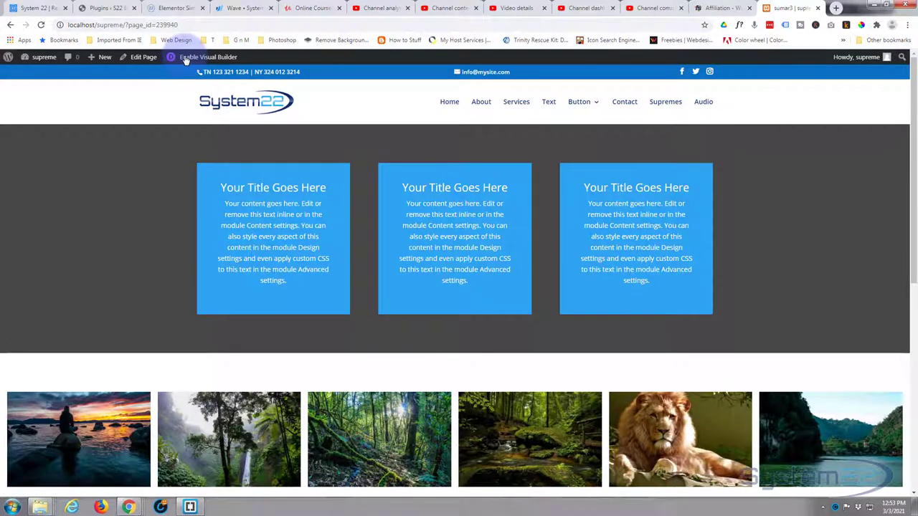
{"action": "scroll", "coordinate": [156, 127], "scroll_direction": "down", "scroll_amount": 2}
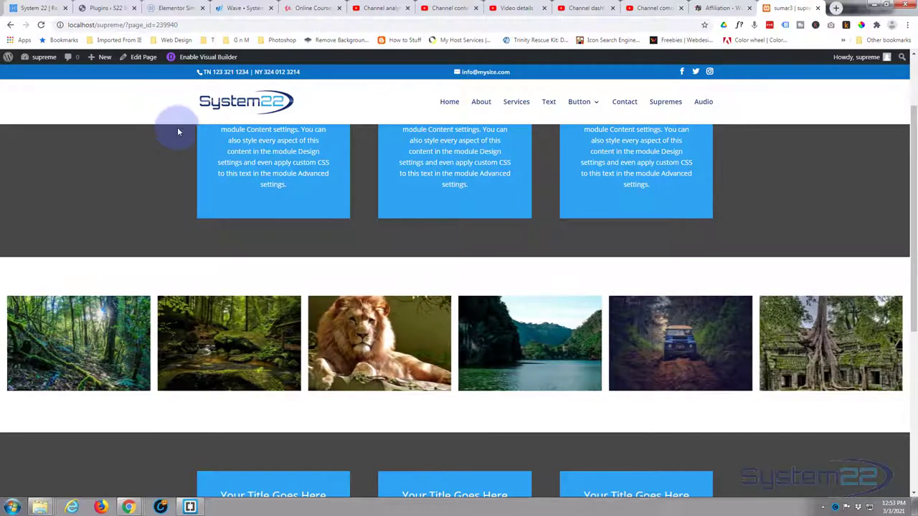
{"action": "left_click", "coordinate": [369, 349]}
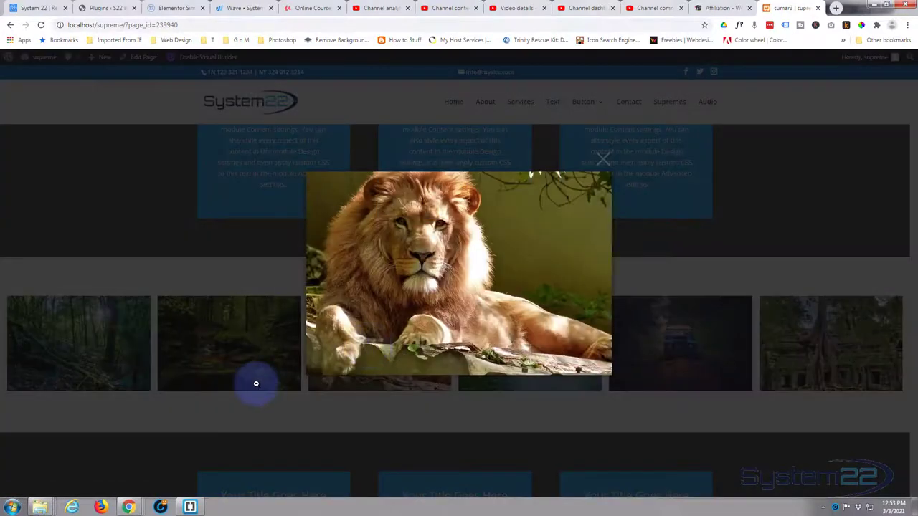
{"action": "left_click", "coordinate": [603, 160]}
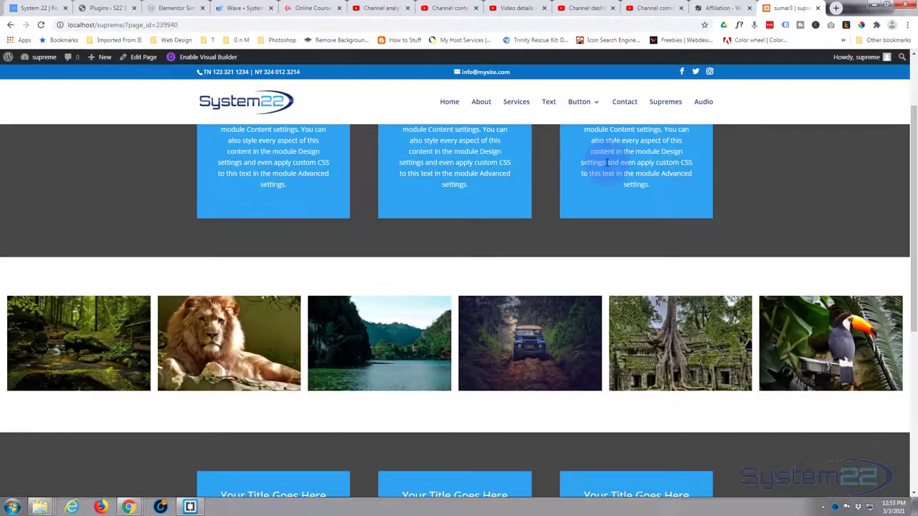